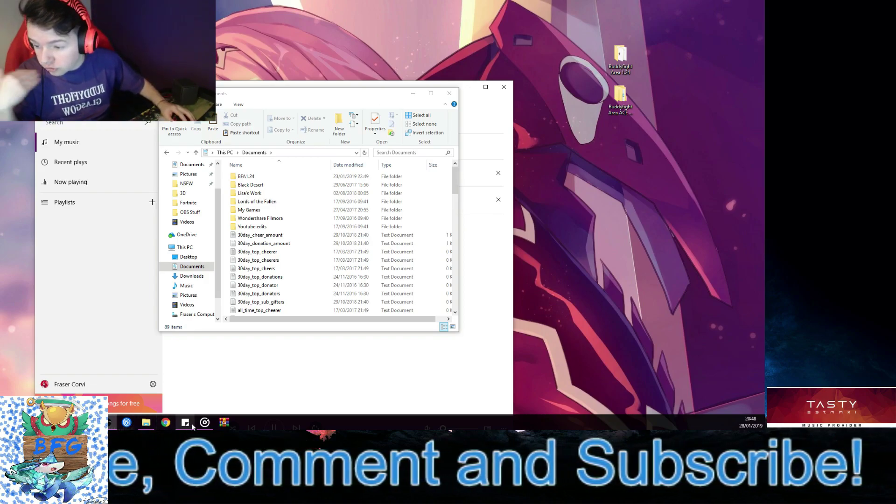
Bring the Chrome window showing the Google new tab page to the front
{"action": "left_click", "coordinate": [166, 422]}
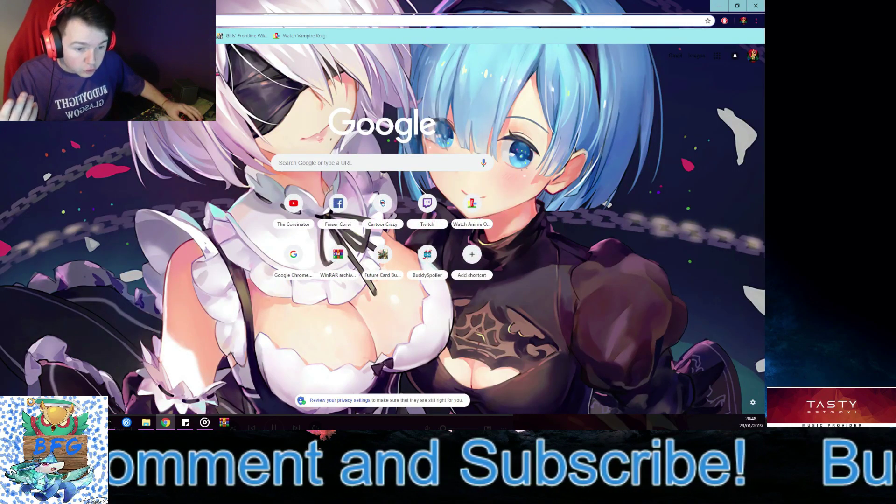
Open the pasted WinRAR downloads page in Chrome, then close the browser
{"action": "left_click", "coordinate": [328, 166]}
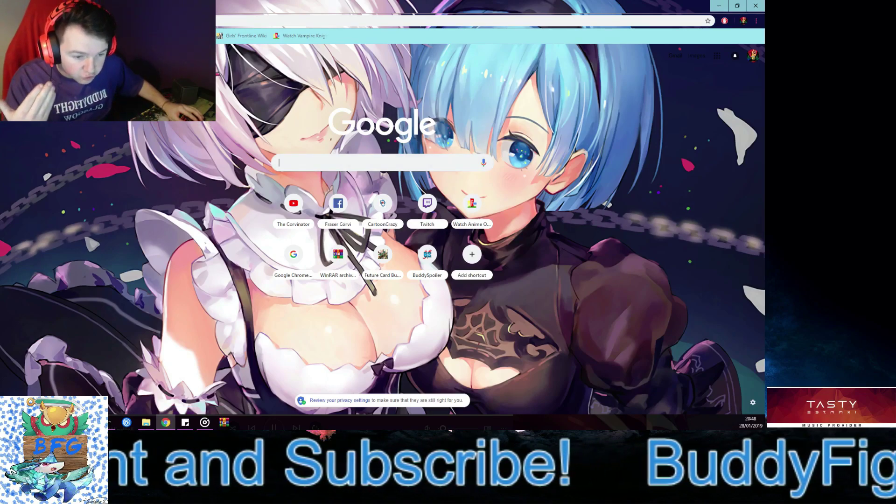
{"action": "key", "text": "alt+Tab"}
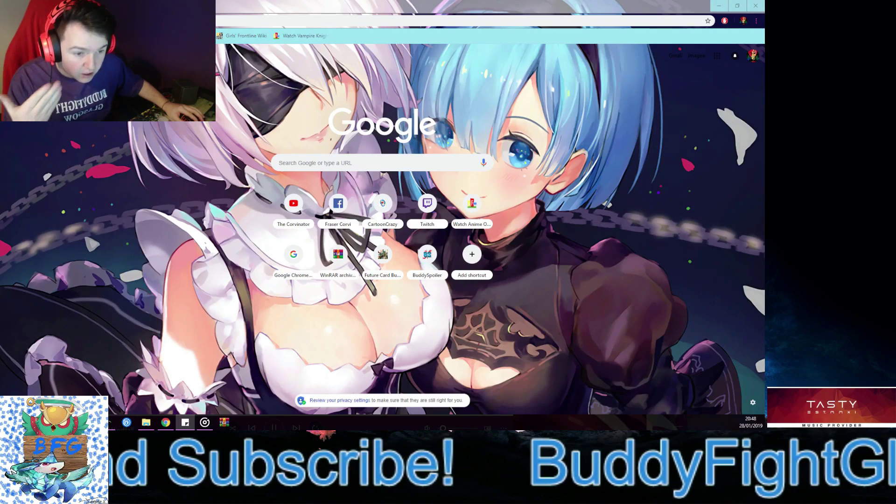
{"action": "right_click", "coordinate": [380, 168]}
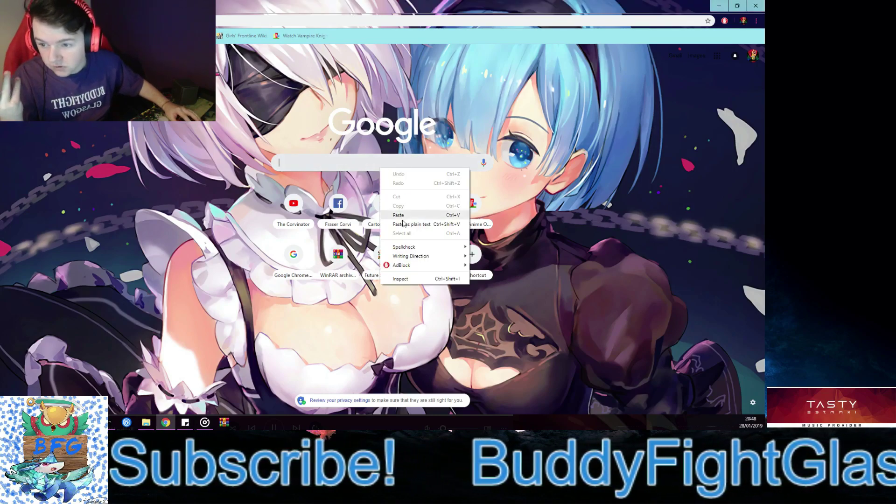
{"action": "left_click", "coordinate": [399, 215]}
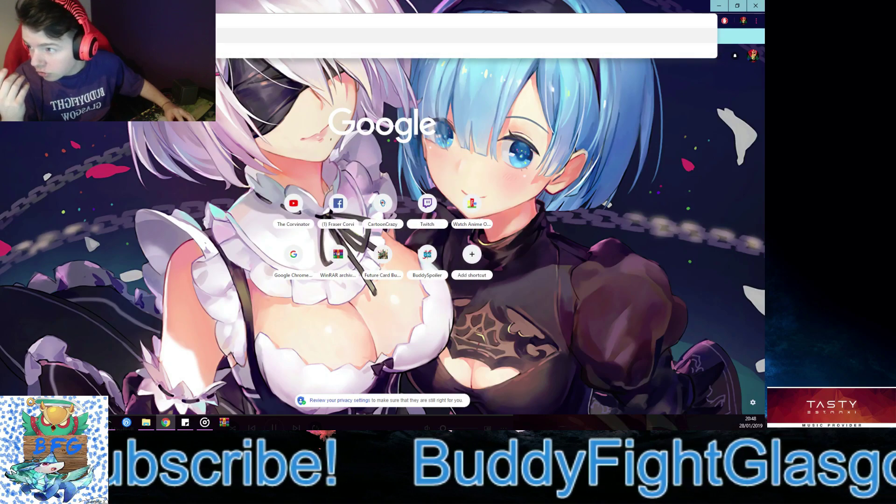
{"action": "key", "text": "Return"}
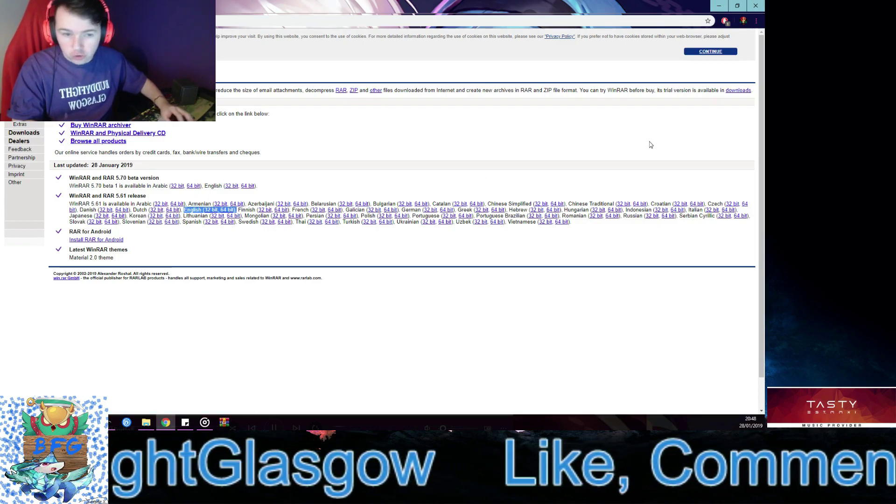
{"action": "left_click", "coordinate": [756, 6]}
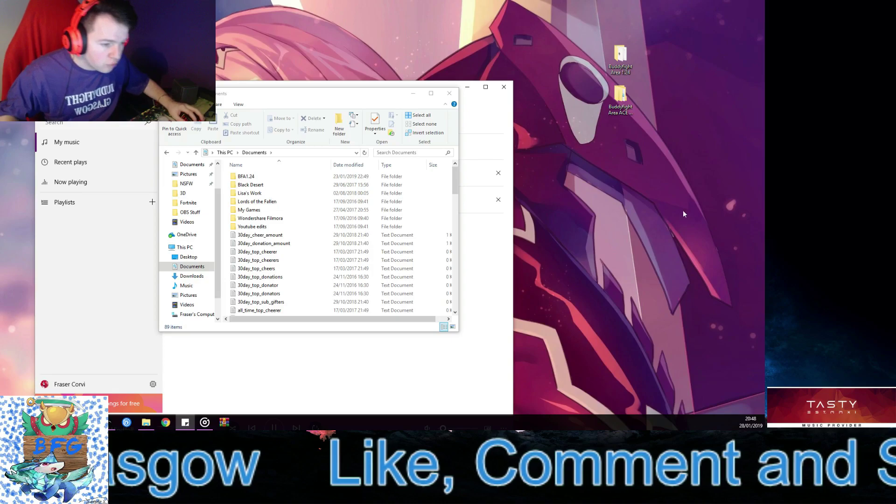
{"action": "left_click_drag", "start_coordinate": [664, 34], "coordinate": [696, 57]}
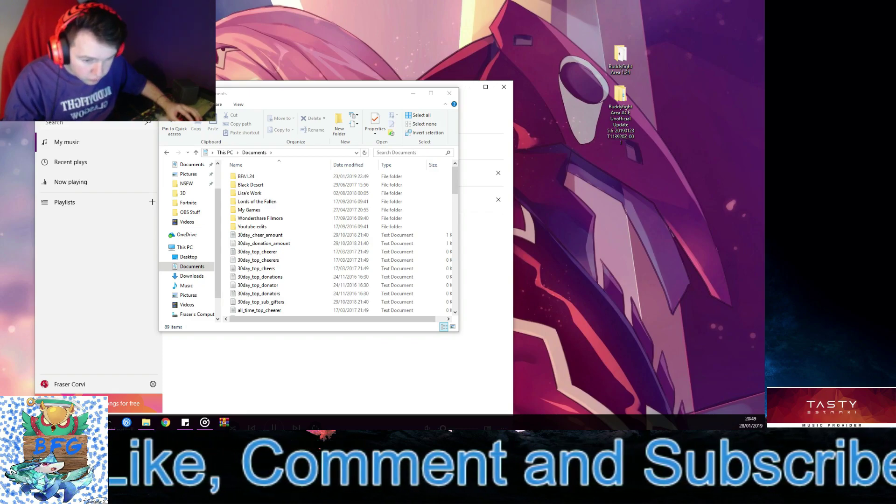
{"action": "key", "text": "alt+Tab"}
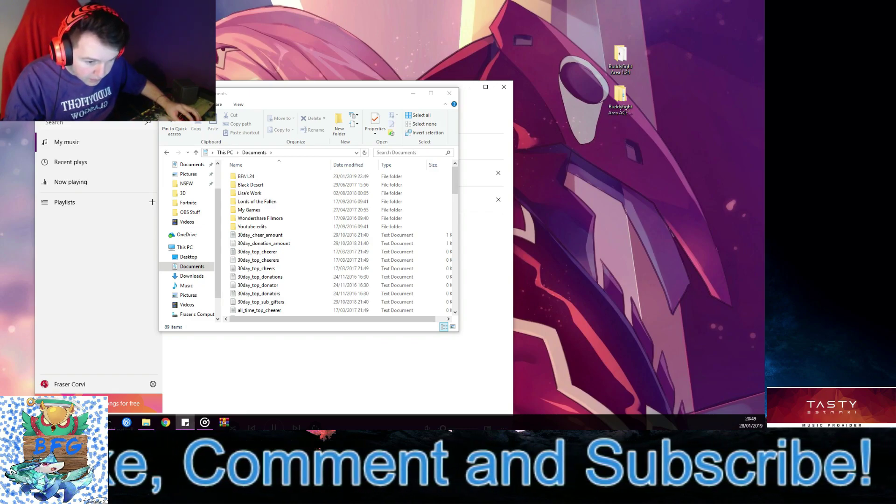
Open the pasted Cardfight page and follow its Buddyfight Area 1.24 Full version link
{"action": "left_click", "coordinate": [165, 423]}
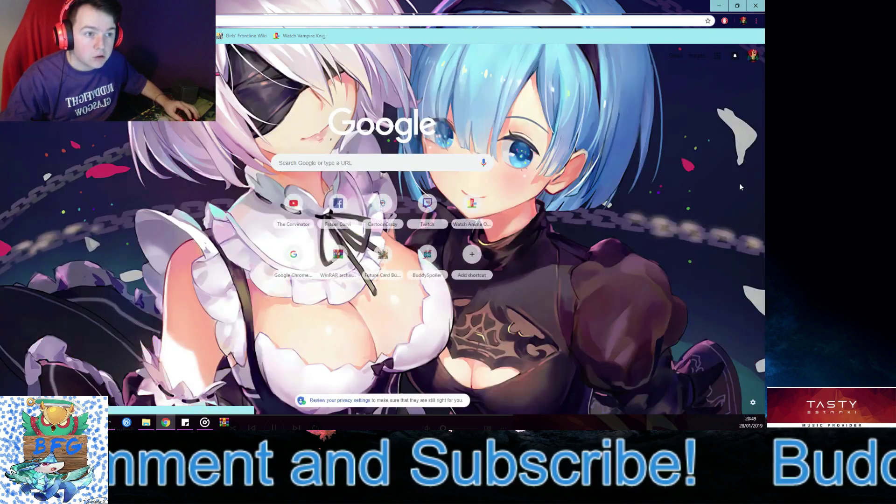
{"action": "right_click", "coordinate": [295, 166]}
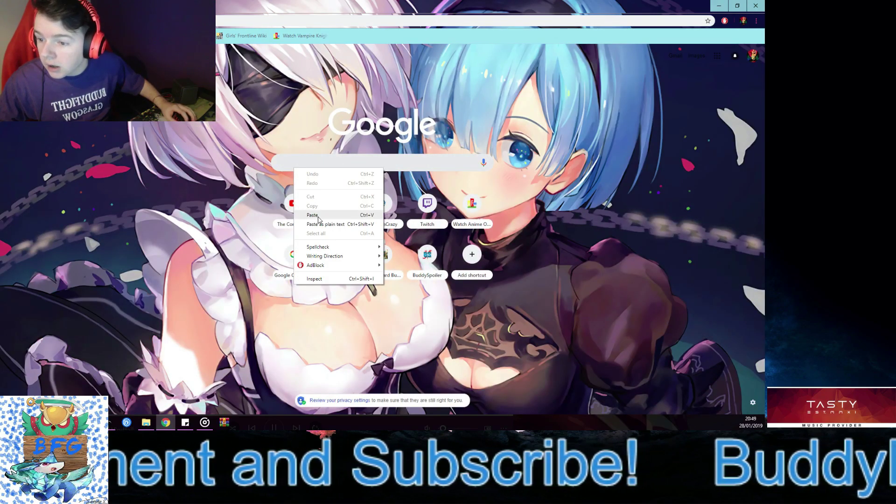
{"action": "left_click", "coordinate": [308, 216]}
{"action": "key", "text": "Return"}
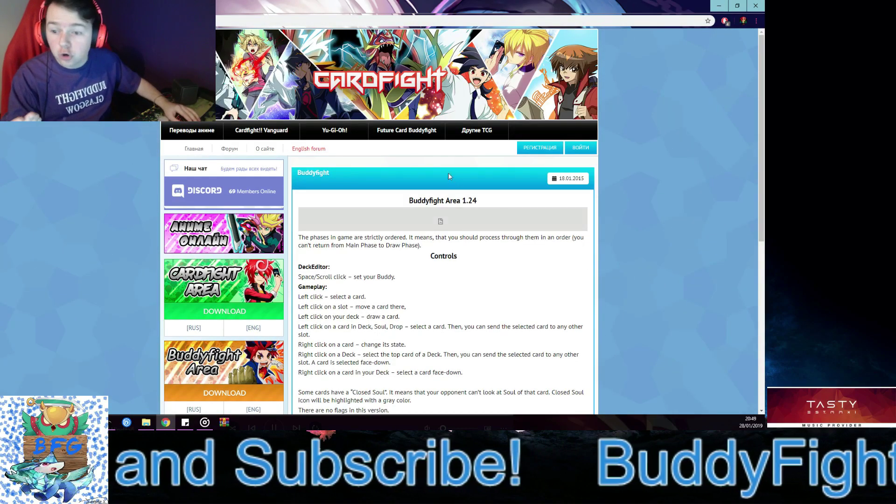
{"action": "scroll", "coordinate": [448, 176], "scroll_direction": "down", "scroll_amount": 5}
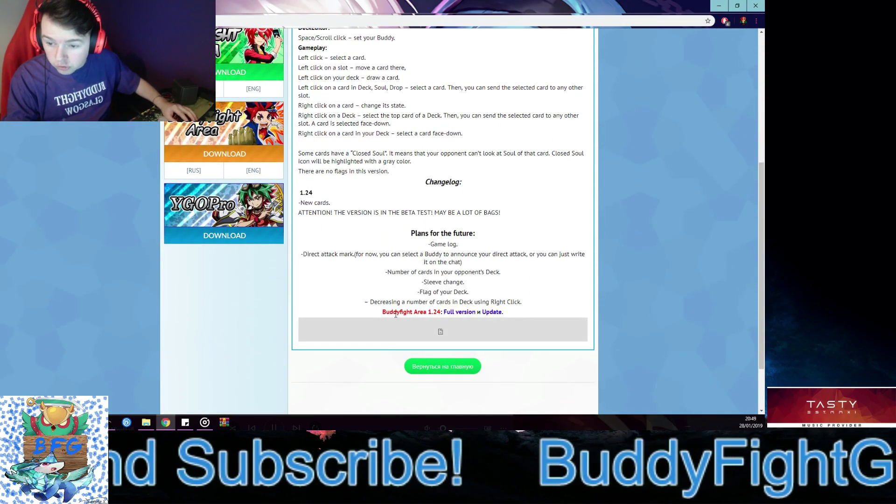
{"action": "left_click", "coordinate": [448, 312]}
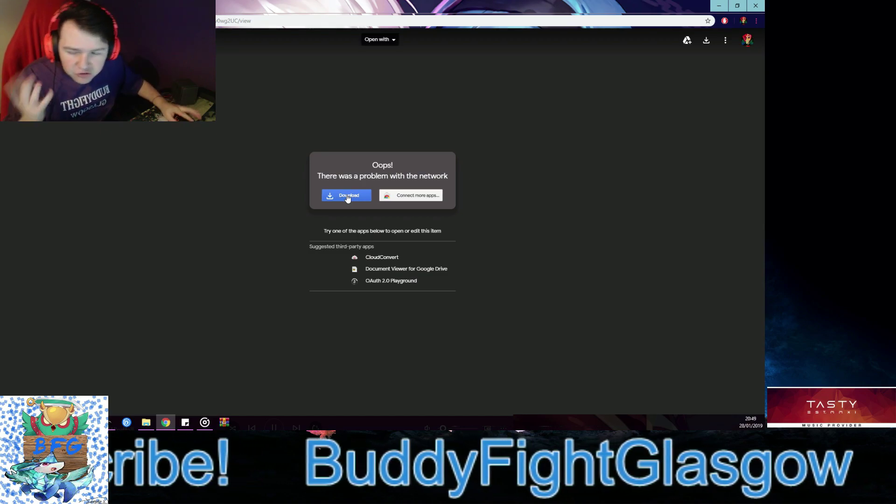
Download the 1.1G Buddyfight Area 1.24 rar, close the warning and extra tabs, and minimize Chrome
{"action": "left_click", "coordinate": [348, 198]}
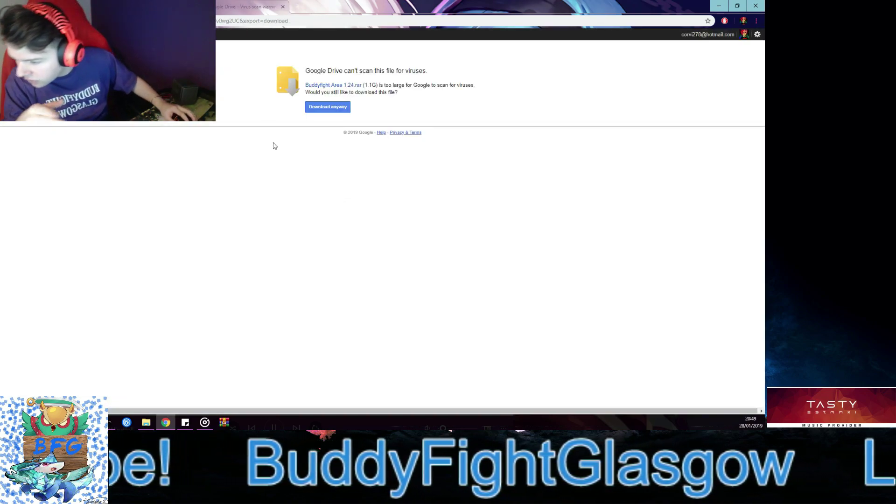
{"action": "left_click", "coordinate": [282, 9]}
{"action": "left_click", "coordinate": [253, 6]}
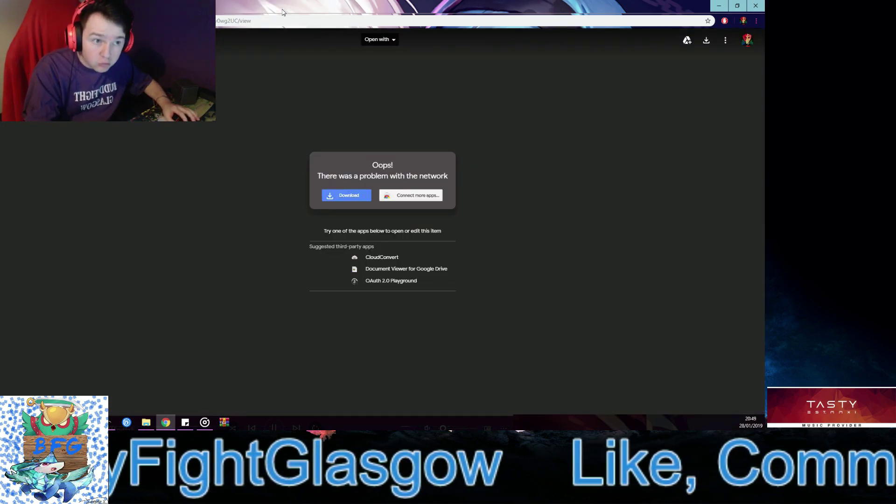
{"action": "left_click", "coordinate": [719, 5]}
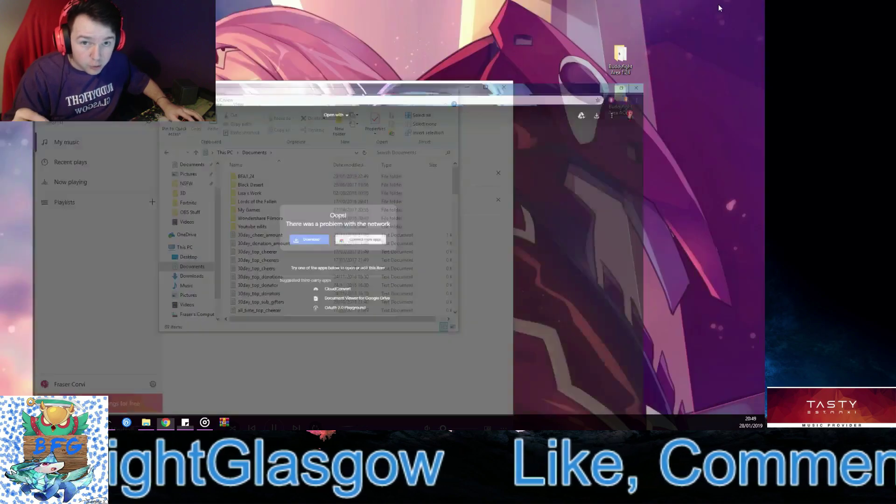
Select the Buddyfight Area 1.24 desktop folder, check its context menu, then return to Chrome's Drive page
{"action": "left_click_drag", "start_coordinate": [652, 43], "coordinate": [698, 80]}
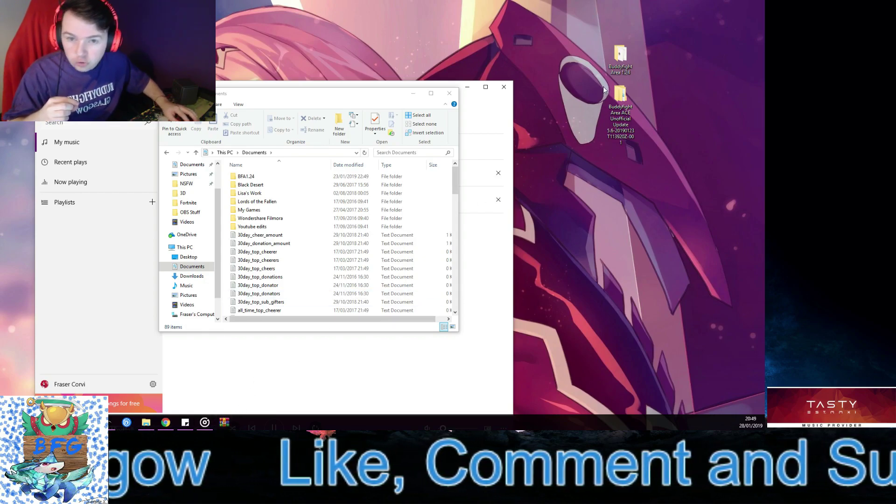
{"action": "left_click_drag", "start_coordinate": [730, 13], "coordinate": [747, 44]}
{"action": "left_click_drag", "start_coordinate": [612, 16], "coordinate": [640, 40]}
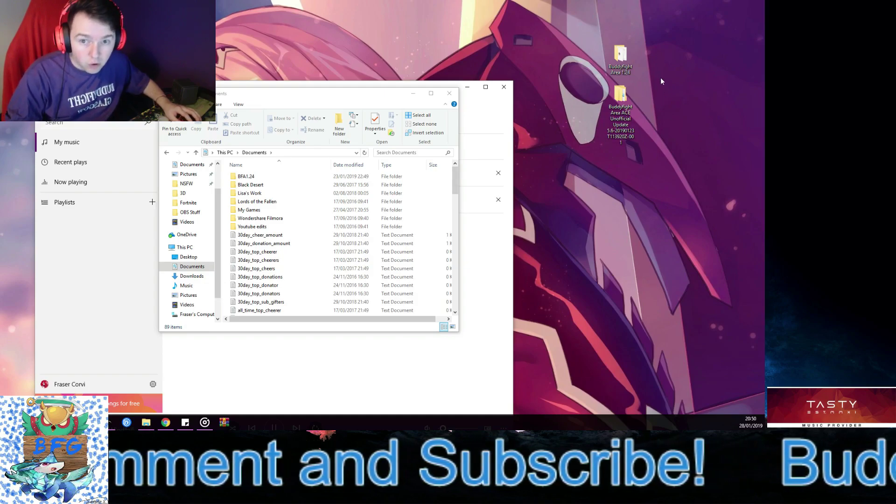
{"action": "right_click", "coordinate": [623, 59]}
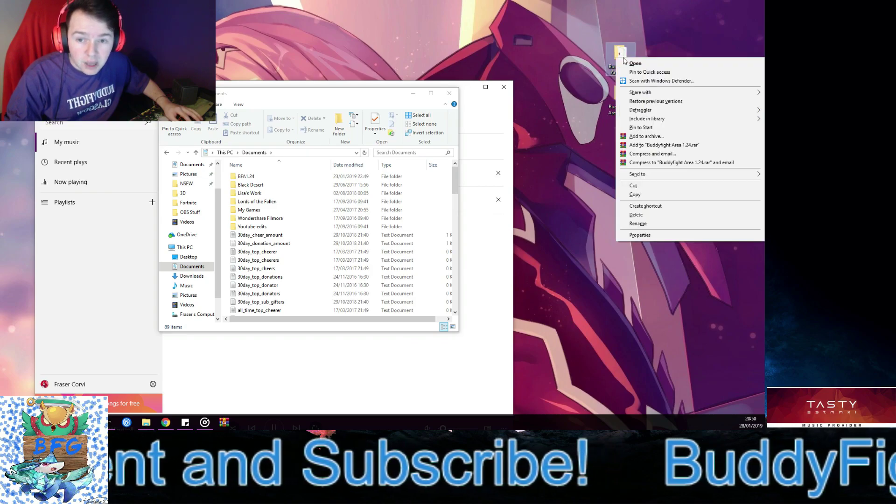
{"action": "left_click", "coordinate": [572, 60]}
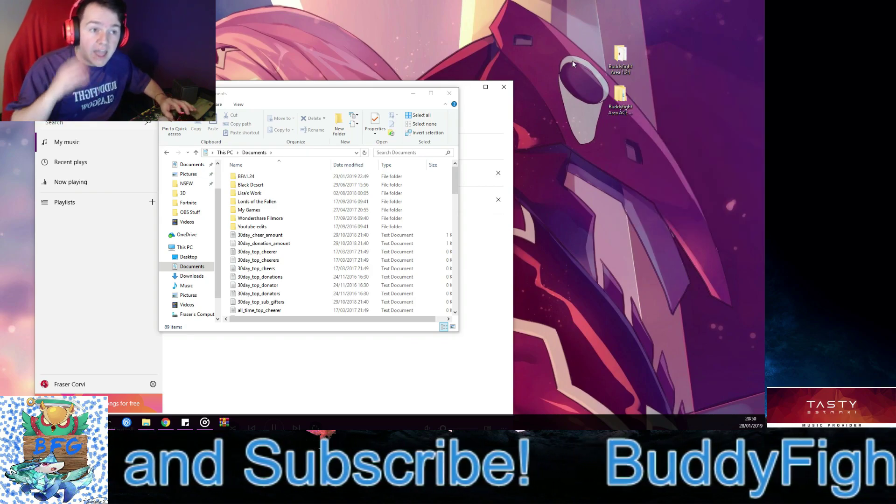
{"action": "right_click", "coordinate": [617, 69]}
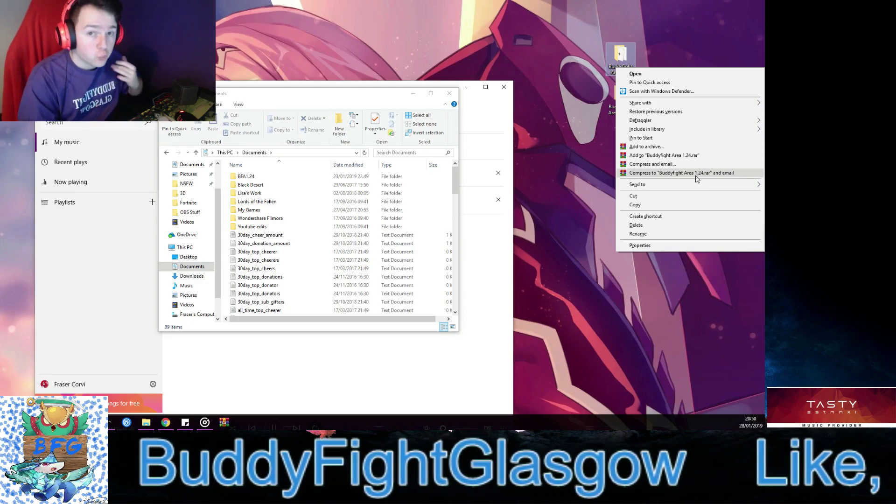
{"action": "left_click", "coordinate": [677, 41]}
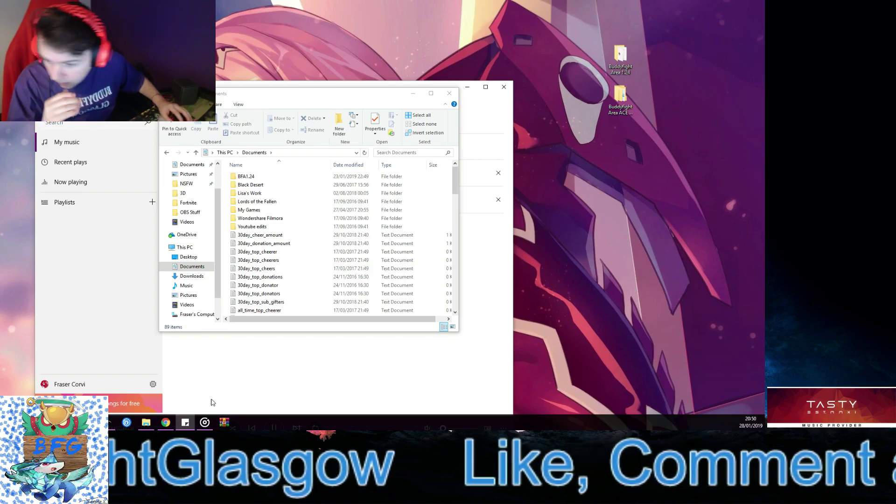
{"action": "left_click", "coordinate": [165, 423]}
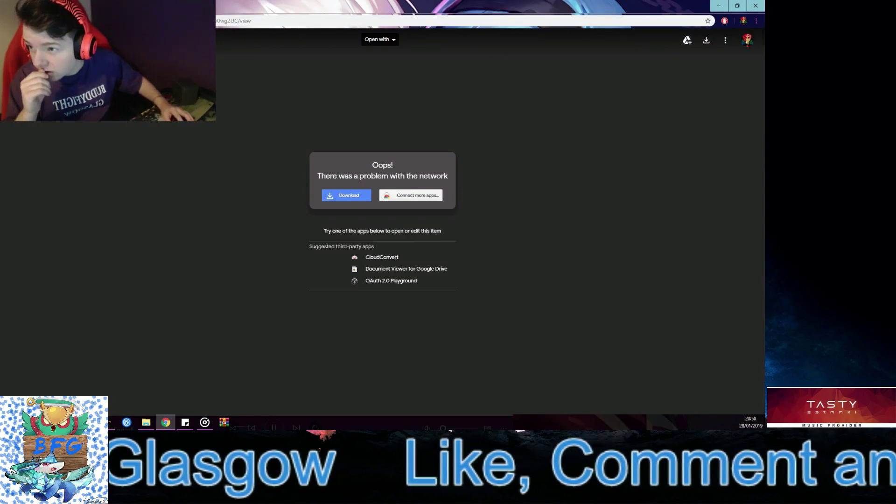
Paste the link to the ACE Unofficial Update 5.6 Drive folder, view it, then close Chrome
{"action": "left_click", "coordinate": [224, 20]}
{"action": "right_click", "coordinate": [217, 21]}
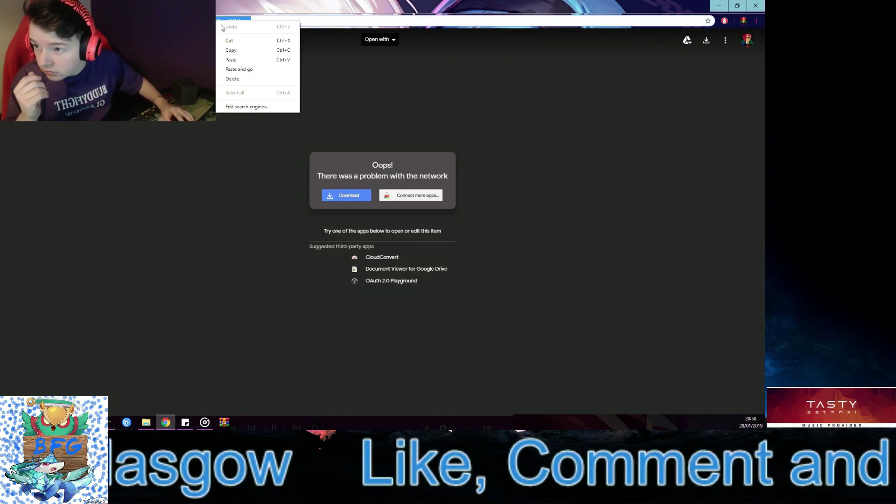
{"action": "left_click", "coordinate": [245, 70]}
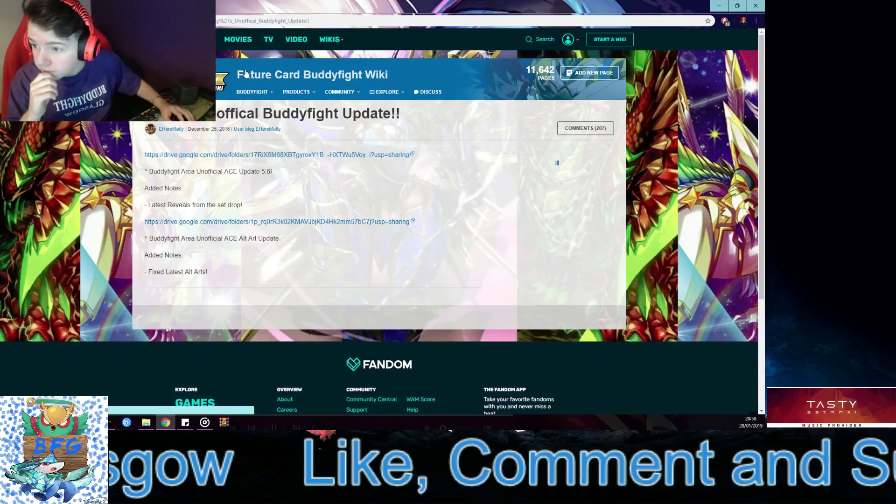
{"action": "mouse_move", "coordinate": [293, 164]}
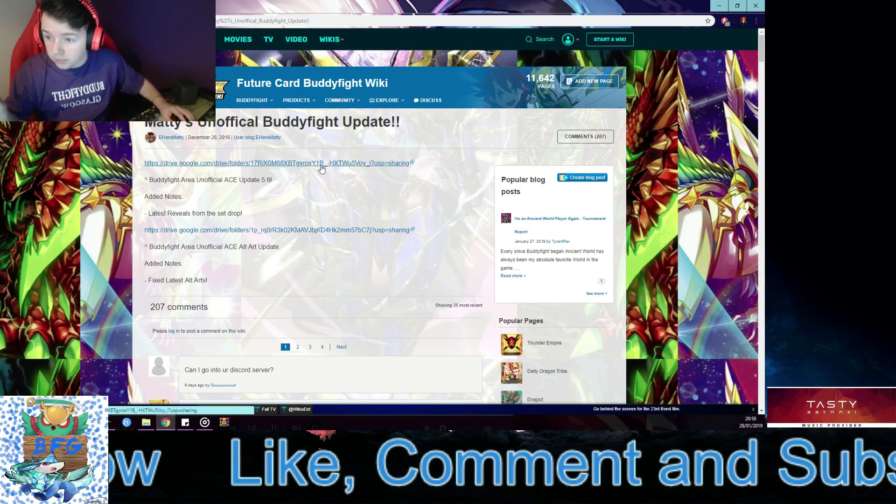
{"action": "left_click", "coordinate": [322, 163]}
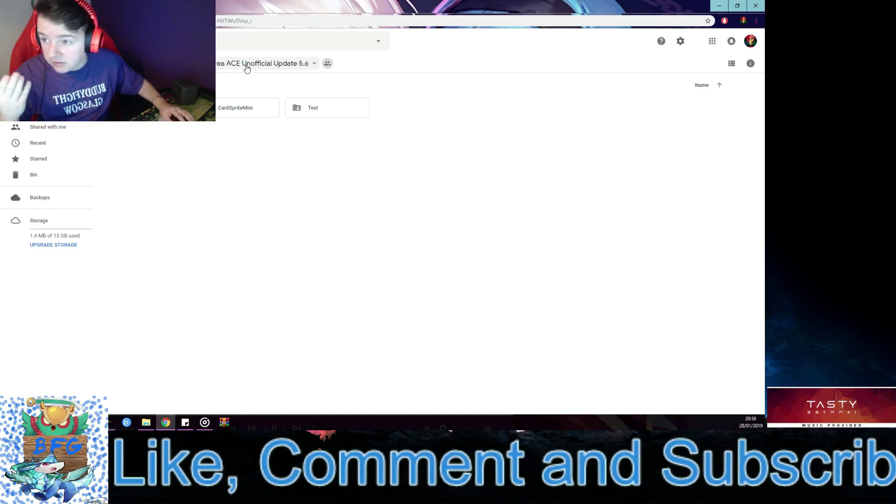
{"action": "left_click", "coordinate": [247, 68]}
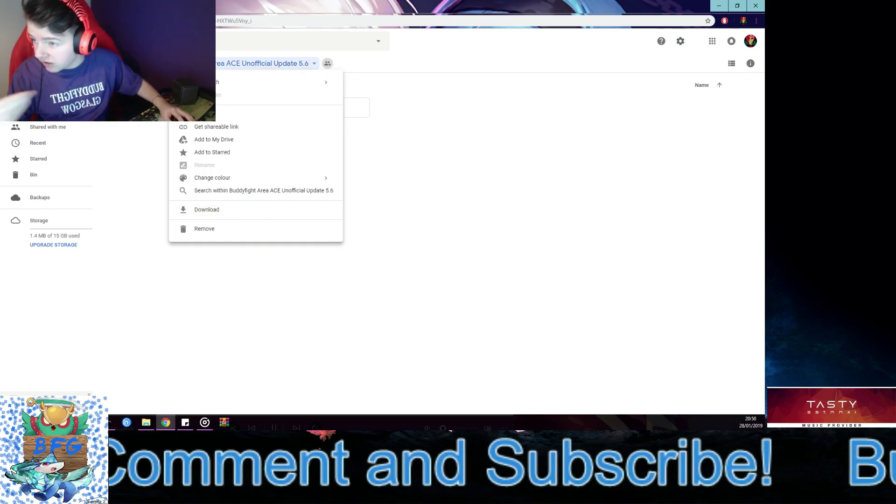
{"action": "key", "text": "ctrl+Tab"}
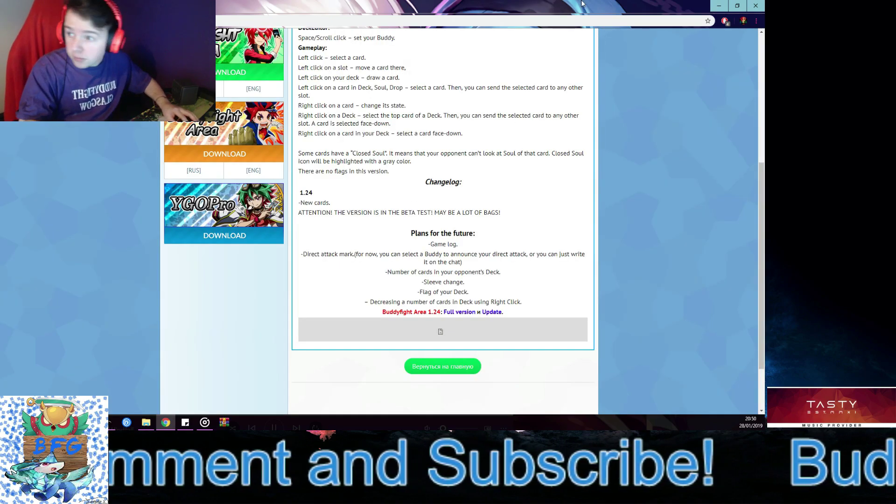
{"action": "left_click", "coordinate": [755, 6]}
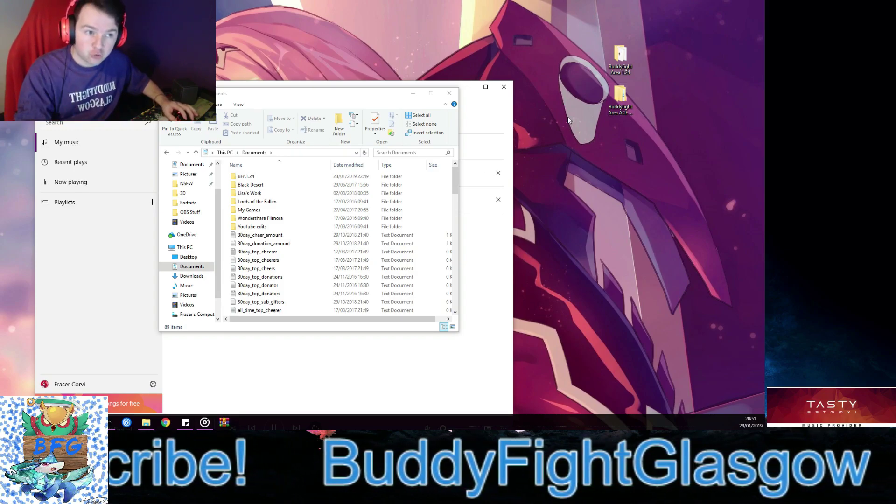
{"action": "right_click", "coordinate": [621, 107]}
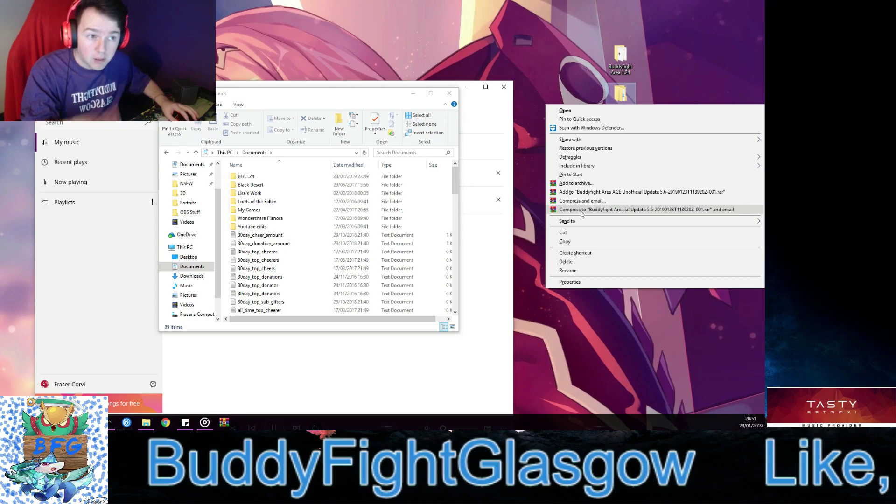
{"action": "key", "text": "Escape"}
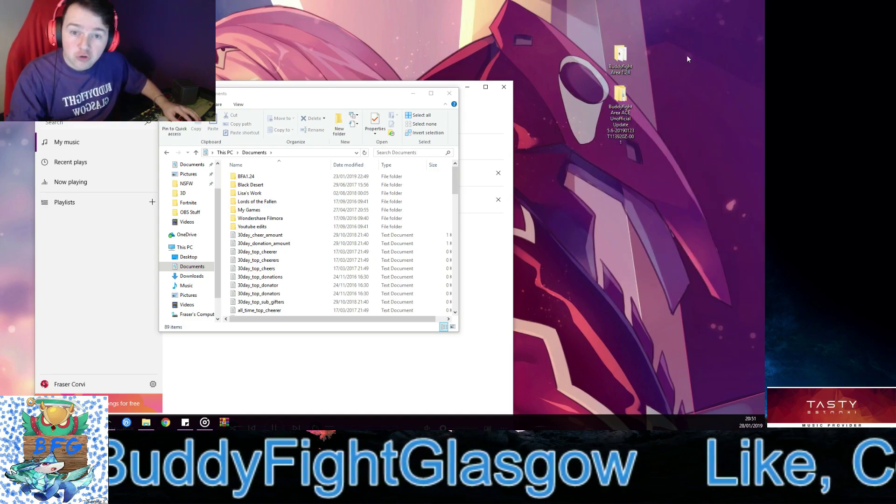
{"action": "left_click_drag", "start_coordinate": [659, 58], "coordinate": [675, 122]}
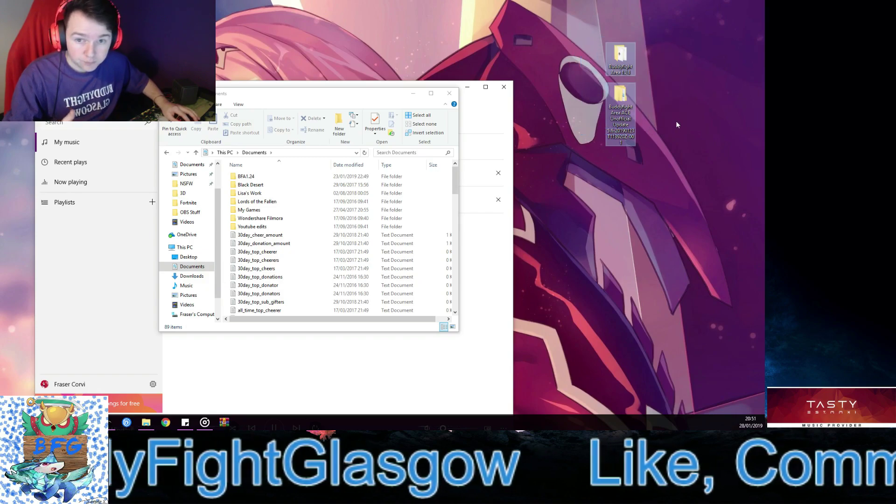
{"action": "left_click", "coordinate": [559, 63]}
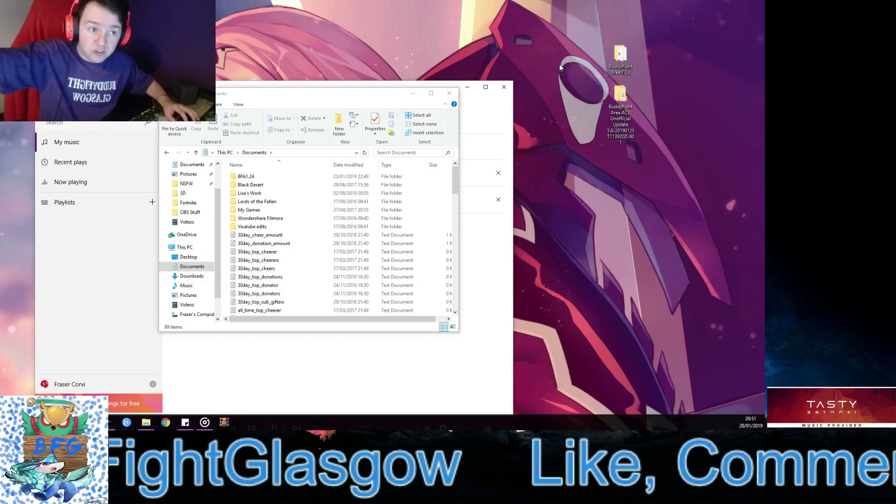
Copy the CardSprite, CardSpriteMini and Text folders from the Unofficial Update 5.6 folder
{"action": "double_click", "coordinate": [621, 95]}
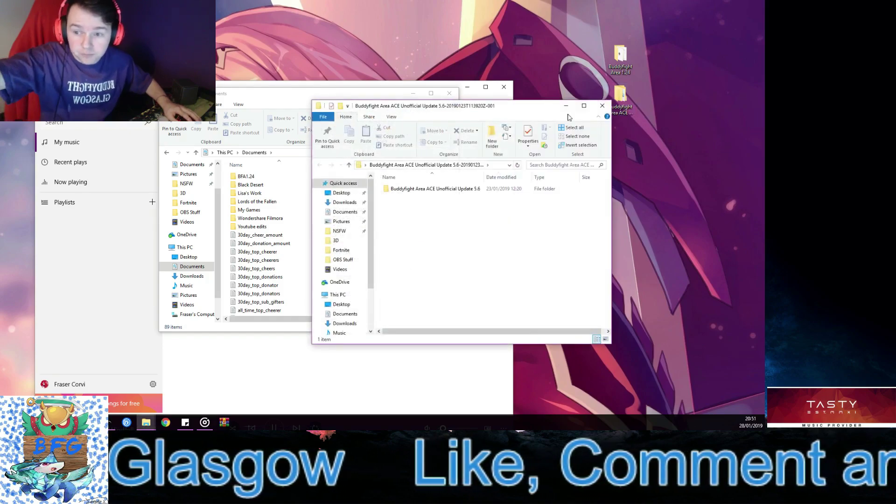
{"action": "double_click", "coordinate": [427, 189]}
{"action": "left_click_drag", "start_coordinate": [385, 259], "coordinate": [443, 187]}
{"action": "right_click", "coordinate": [442, 191]}
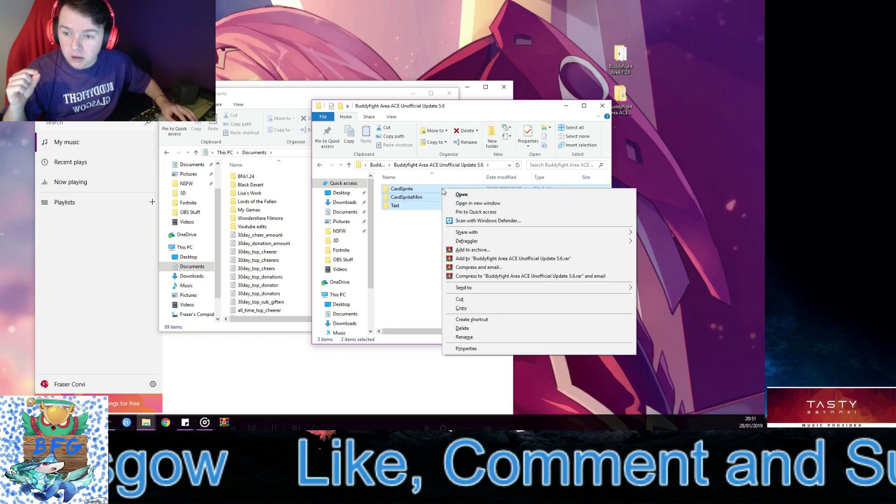
{"action": "left_click", "coordinate": [460, 308]}
{"action": "left_click", "coordinate": [733, 229]}
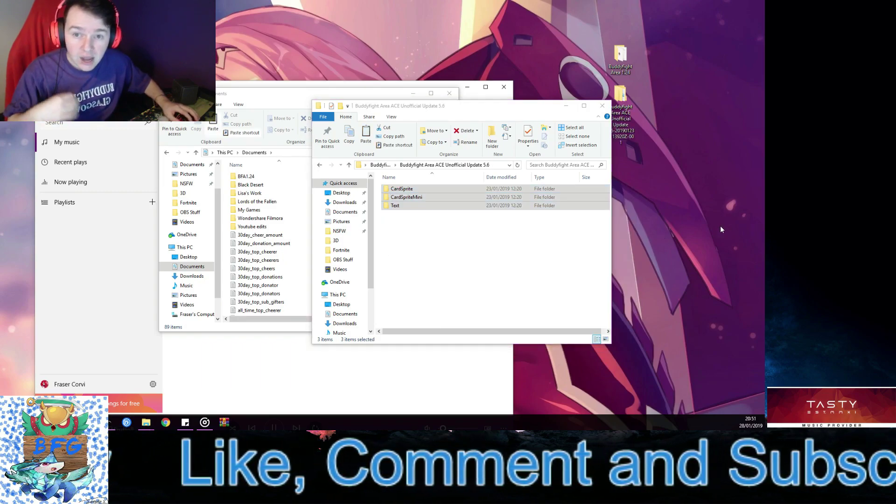
{"action": "left_click_drag", "start_coordinate": [550, 110], "coordinate": [401, 133]}
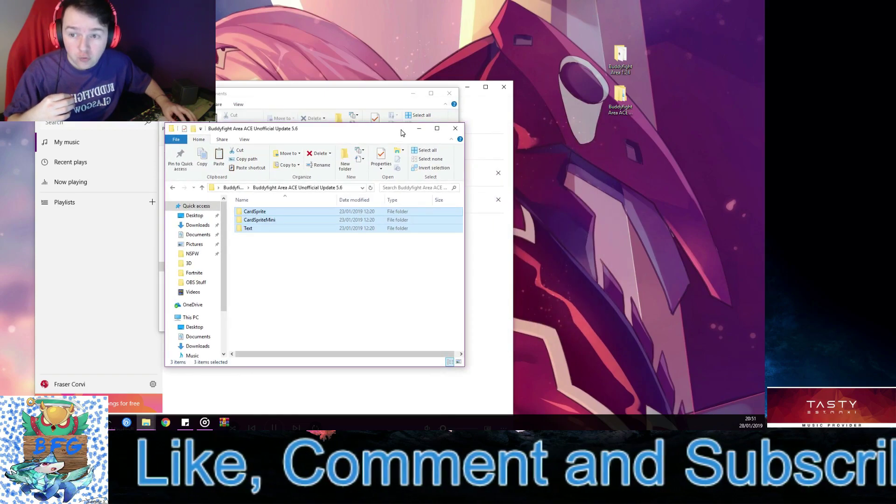
Paste the copied folders into the Buddyfight Area 1.24 folder and launch Buddyfight Area
{"action": "double_click", "coordinate": [622, 60]}
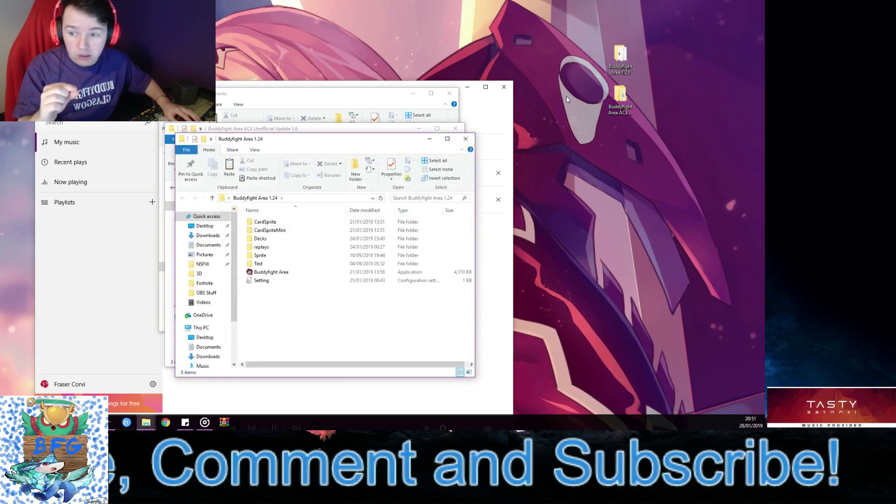
{"action": "left_click_drag", "start_coordinate": [329, 142], "coordinate": [531, 103]}
{"action": "left_click_drag", "start_coordinate": [464, 280], "coordinate": [528, 185]}
{"action": "left_click", "coordinate": [504, 298]}
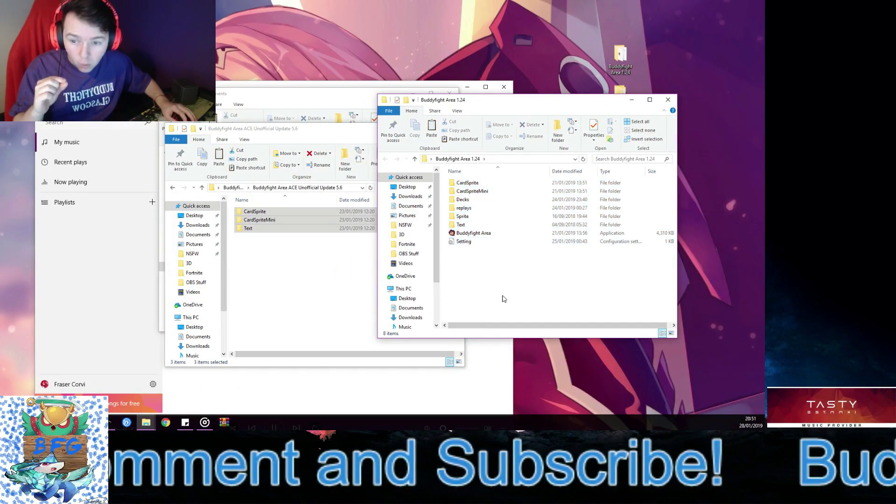
{"action": "right_click", "coordinate": [525, 276]}
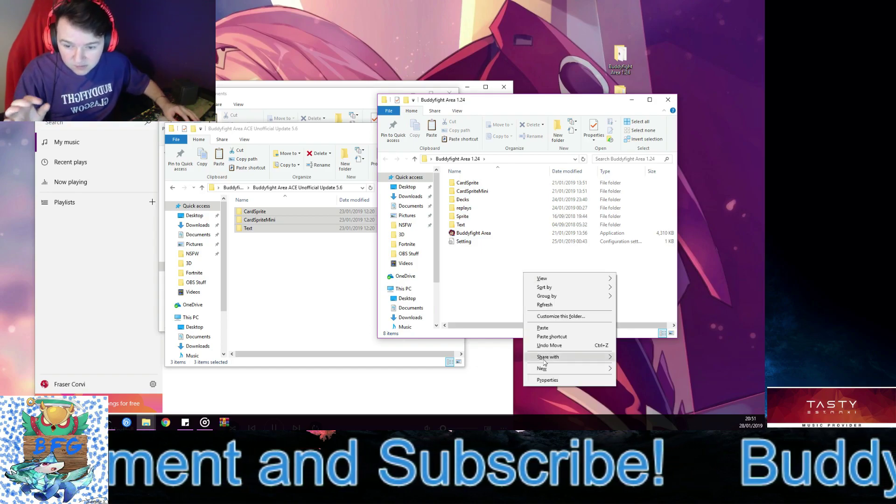
{"action": "left_click", "coordinate": [483, 276]}
{"action": "right_click", "coordinate": [483, 277]}
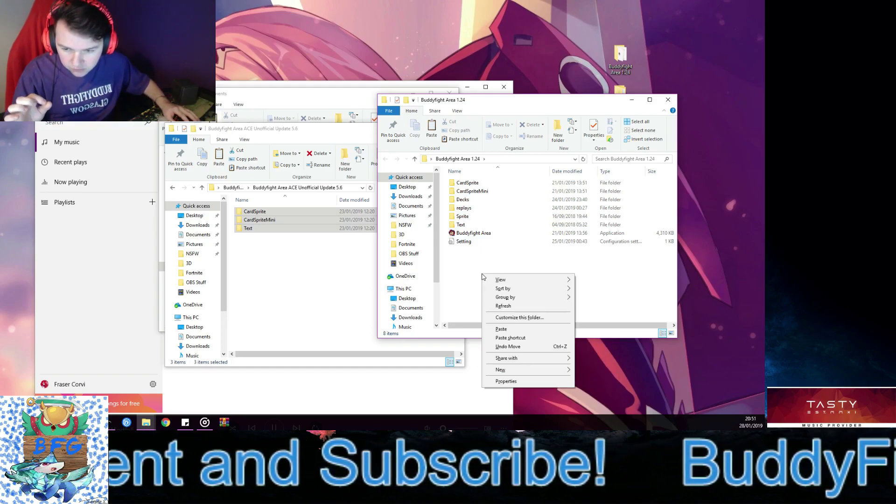
{"action": "left_click", "coordinate": [467, 248]}
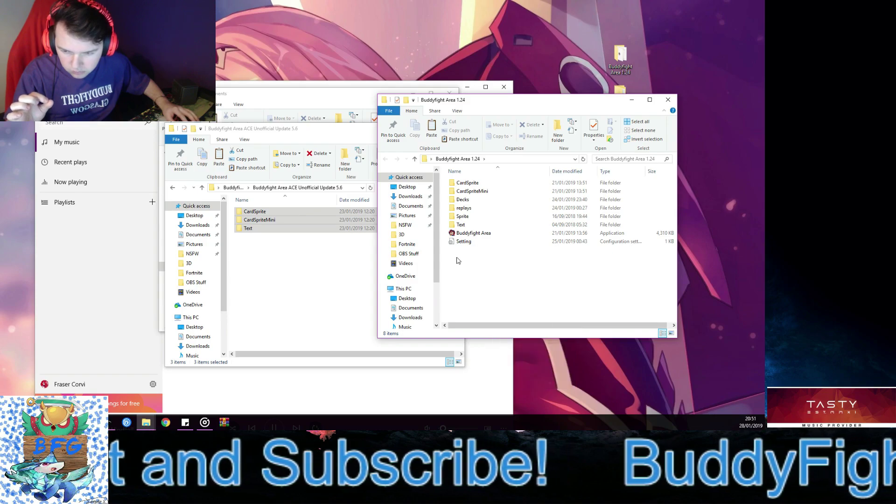
{"action": "right_click", "coordinate": [457, 257]}
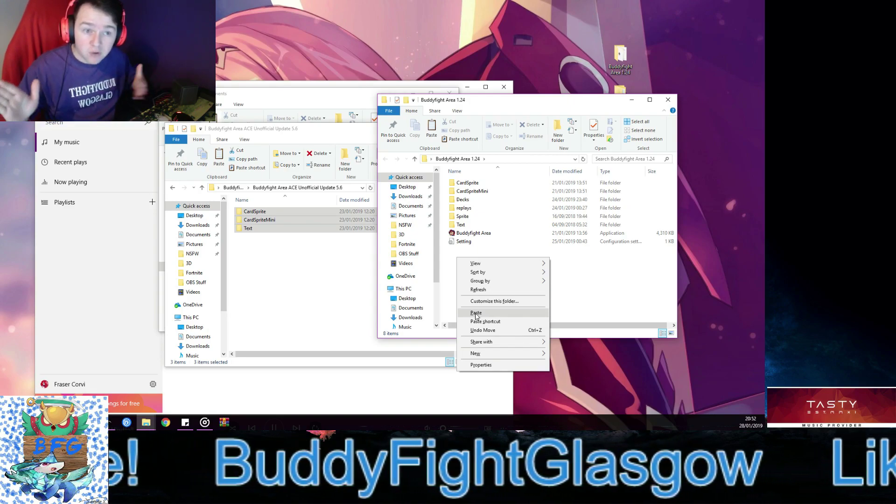
{"action": "double_click", "coordinate": [490, 235]}
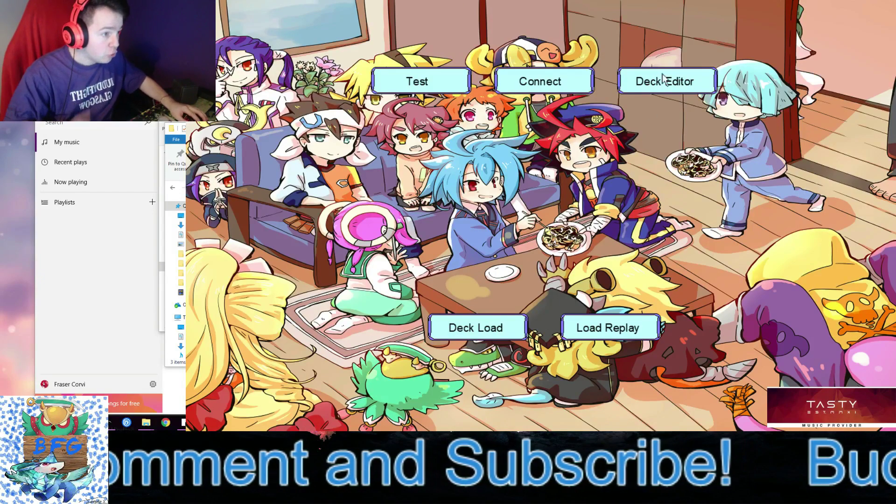
List the card pool in the Deck Editor, then start a Test mode game
{"action": "left_click", "coordinate": [679, 83]}
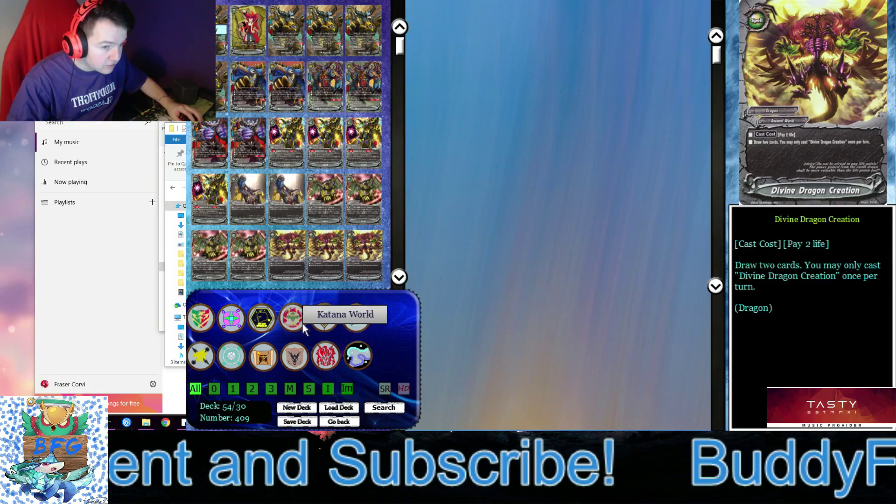
{"action": "left_click", "coordinate": [388, 409]}
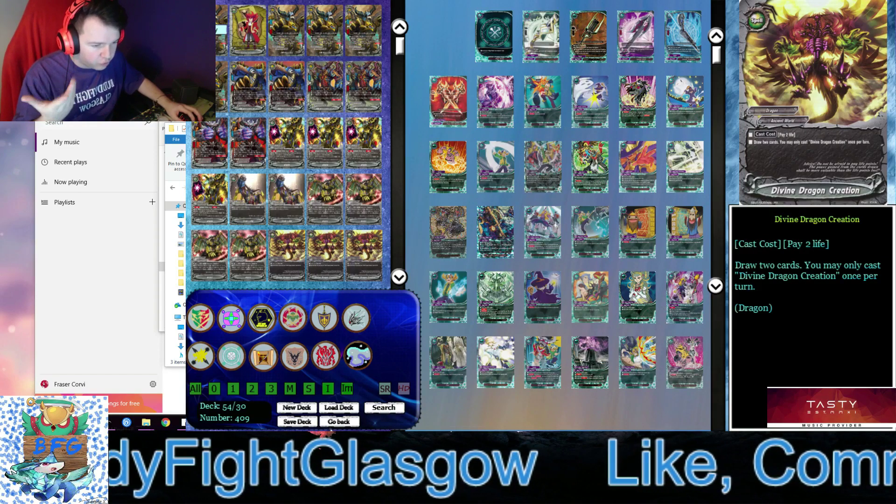
{"action": "left_click", "coordinate": [339, 421]}
{"action": "left_click", "coordinate": [405, 83]}
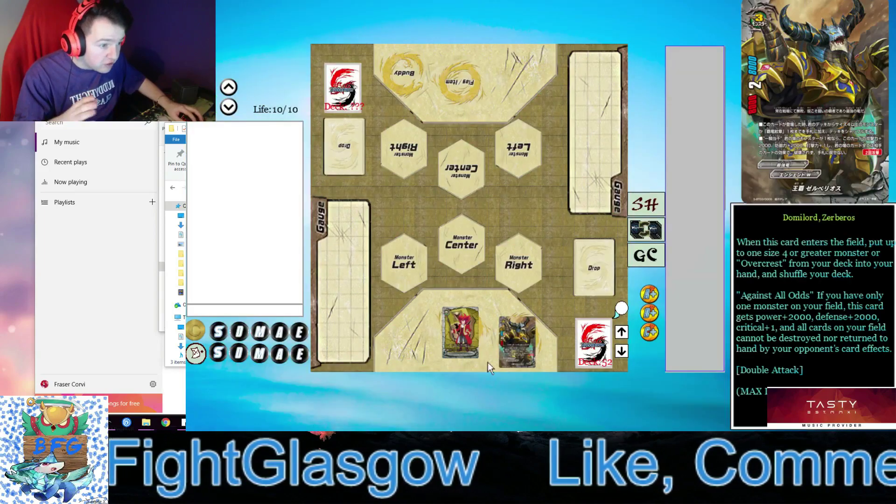
Try placing Champion of Heaven and two monsters on the field, then return them to hand
{"action": "mouse_move", "coordinate": [515, 326]}
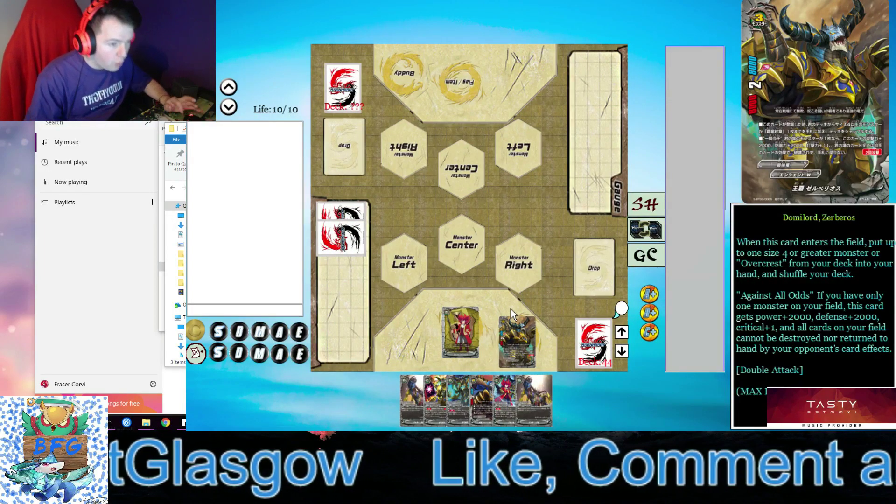
{"action": "mouse_move", "coordinate": [418, 407]}
{"action": "left_click_drag", "start_coordinate": [417, 406], "coordinate": [410, 337]}
{"action": "left_click_drag", "start_coordinate": [468, 402], "coordinate": [462, 245]}
{"action": "left_click_drag", "start_coordinate": [516, 391], "coordinate": [513, 255]}
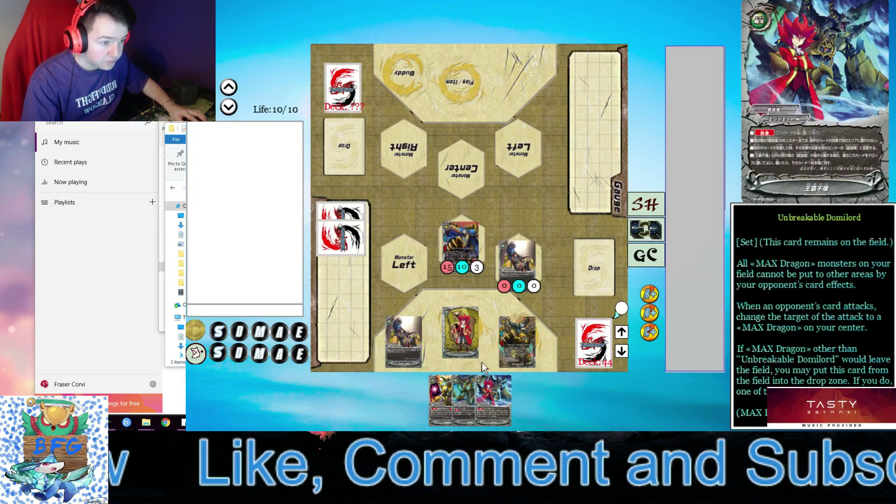
{"action": "left_click_drag", "start_coordinate": [517, 256], "coordinate": [522, 413]}
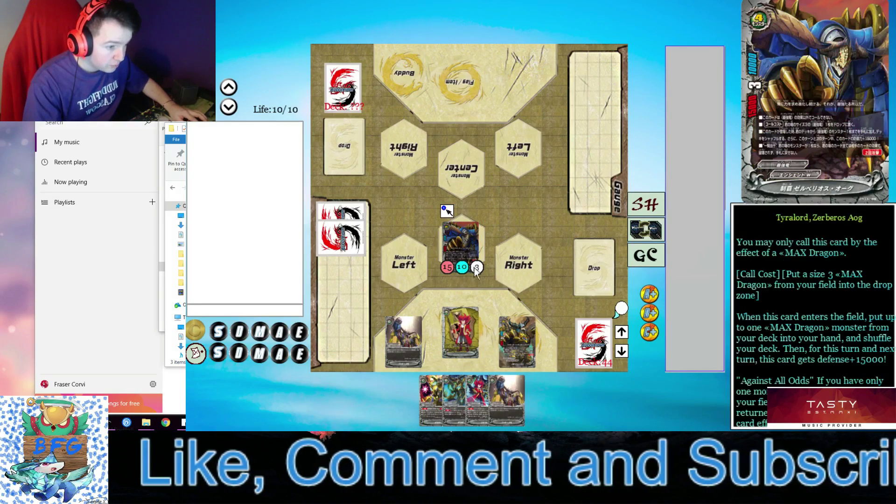
{"action": "left_click_drag", "start_coordinate": [462, 244], "coordinate": [471, 401]}
{"action": "mouse_move", "coordinate": [399, 340]}
{"action": "left_mouse_down"}
{"action": "mouse_move", "coordinate": [388, 396]}
{"action": "mouse_move", "coordinate": [569, 401]}
{"action": "mouse_move", "coordinate": [430, 360]}
{"action": "mouse_move", "coordinate": [404, 339]}
{"action": "left_mouse_up"}
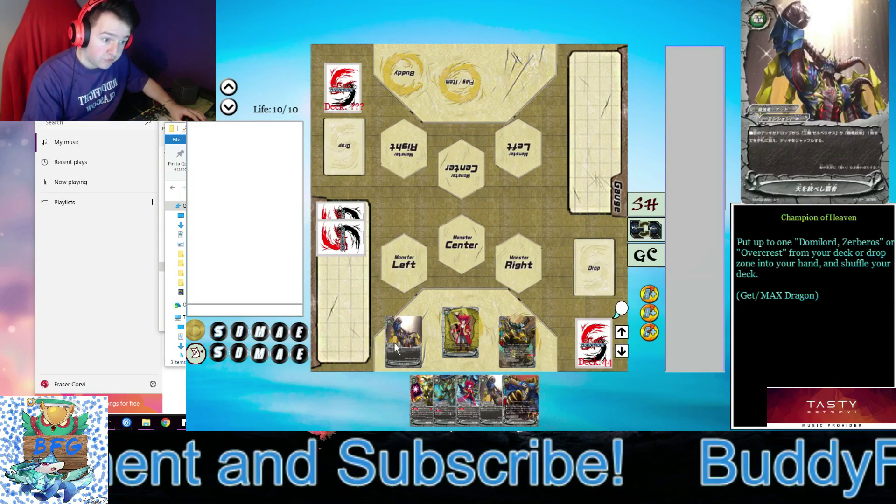
Add Domilord, Zerberos from the deck to hand and move gauge cards to the Drop zone
{"action": "left_click", "coordinate": [622, 309]}
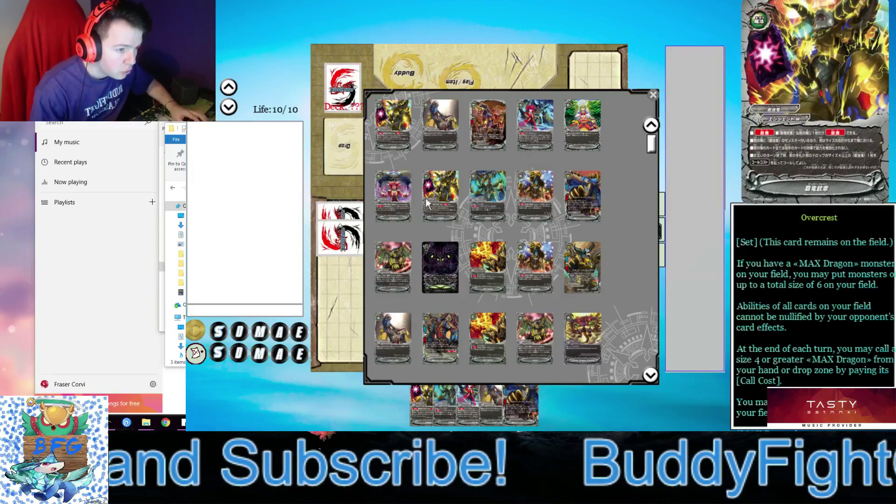
{"action": "left_click", "coordinate": [366, 241]}
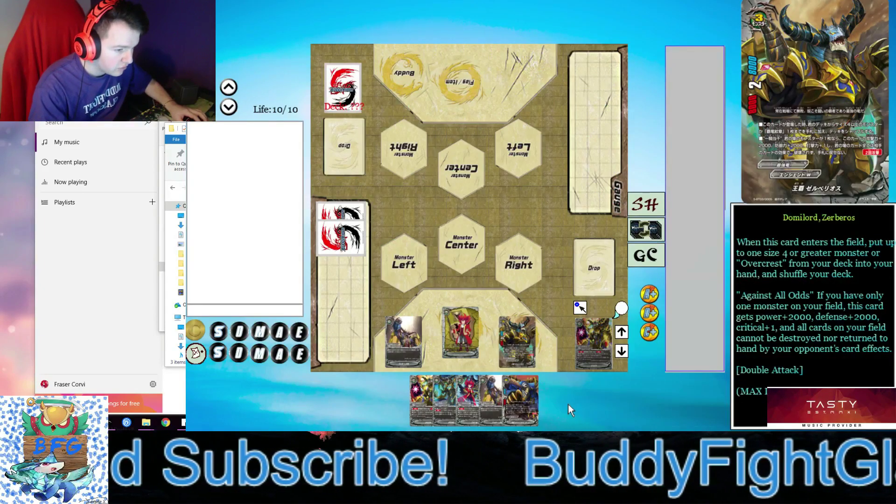
{"action": "left_click_drag", "start_coordinate": [592, 343], "coordinate": [572, 417]}
{"action": "left_click_drag", "start_coordinate": [403, 340], "coordinate": [592, 266]}
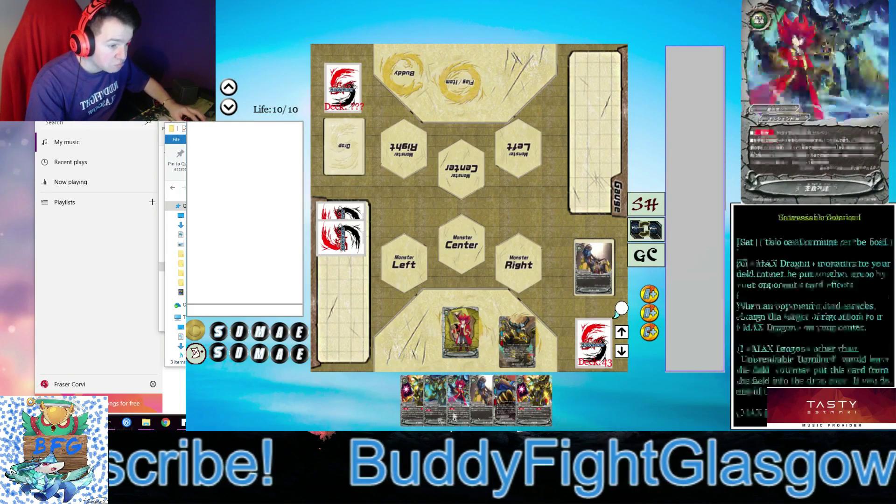
{"action": "left_click_drag", "start_coordinate": [340, 235], "coordinate": [593, 268]}
{"action": "left_click_drag", "start_coordinate": [340, 220], "coordinate": [593, 267]}
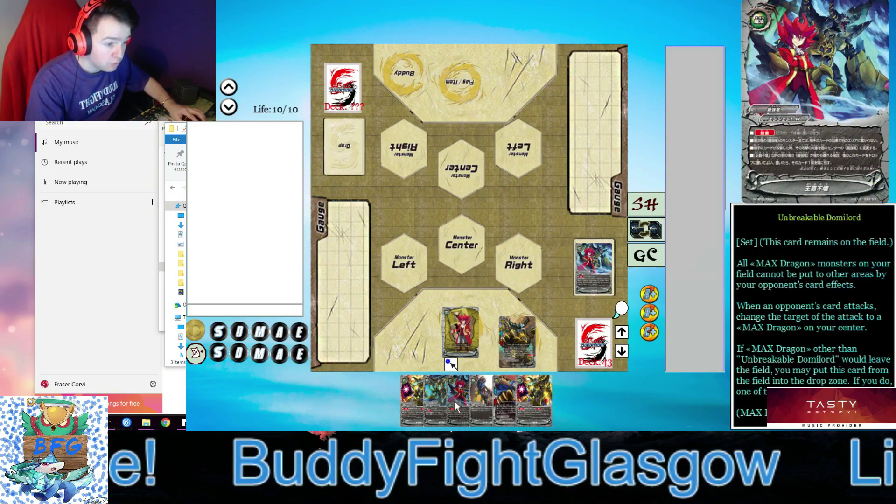
{"action": "left_click_drag", "start_coordinate": [454, 402], "coordinate": [405, 340]}
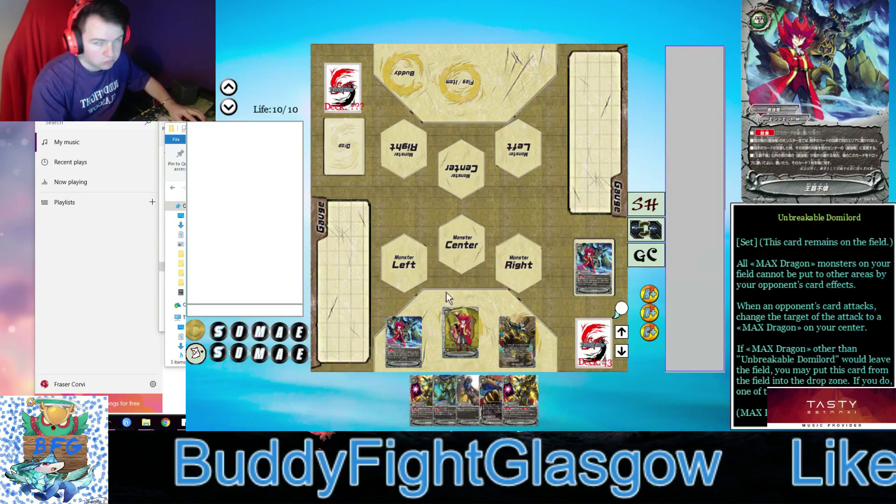
{"action": "left_click_drag", "start_coordinate": [404, 340], "coordinate": [534, 399]}
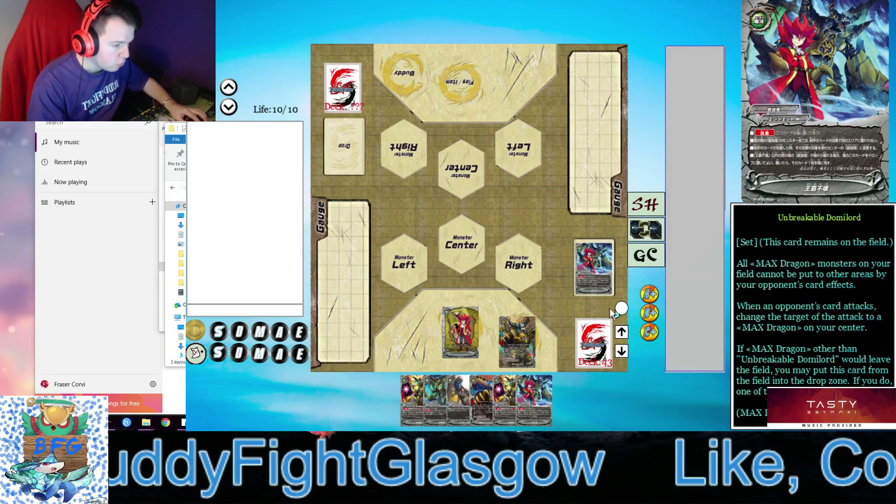
Review the deck contents, shuffle the deck, and shuffle the hand
{"action": "right_click", "coordinate": [593, 346]}
{"action": "left_click", "coordinate": [620, 311]}
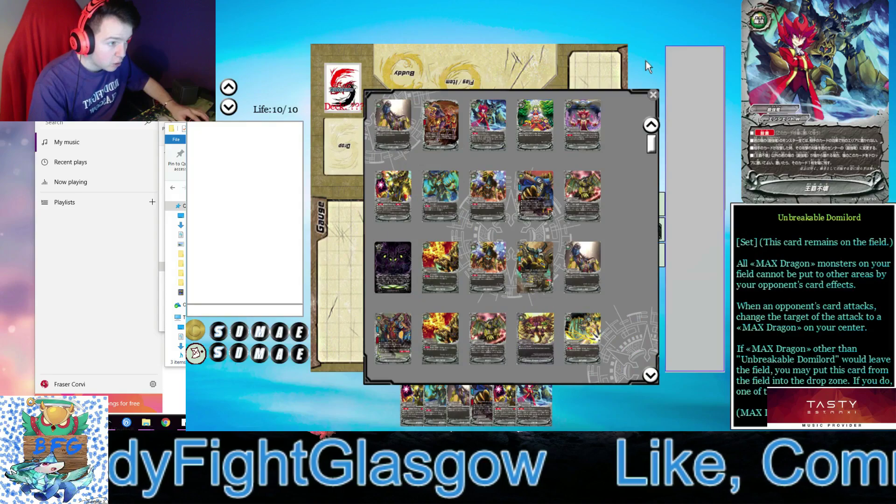
{"action": "left_click", "coordinate": [653, 94]}
{"action": "right_click", "coordinate": [644, 231]}
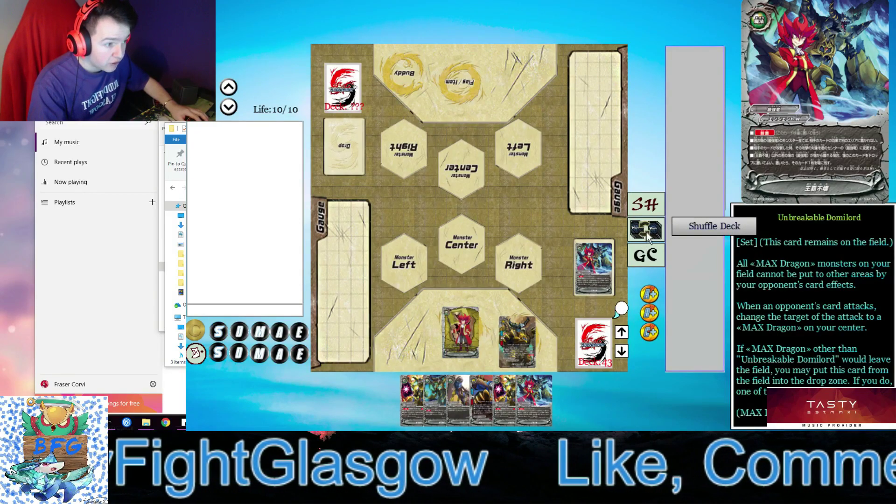
{"action": "left_click", "coordinate": [714, 226]}
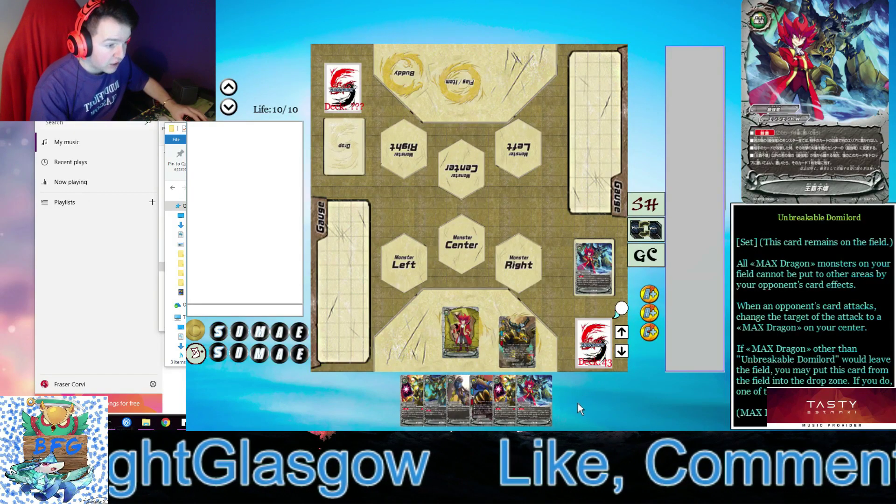
{"action": "left_click", "coordinate": [645, 209]}
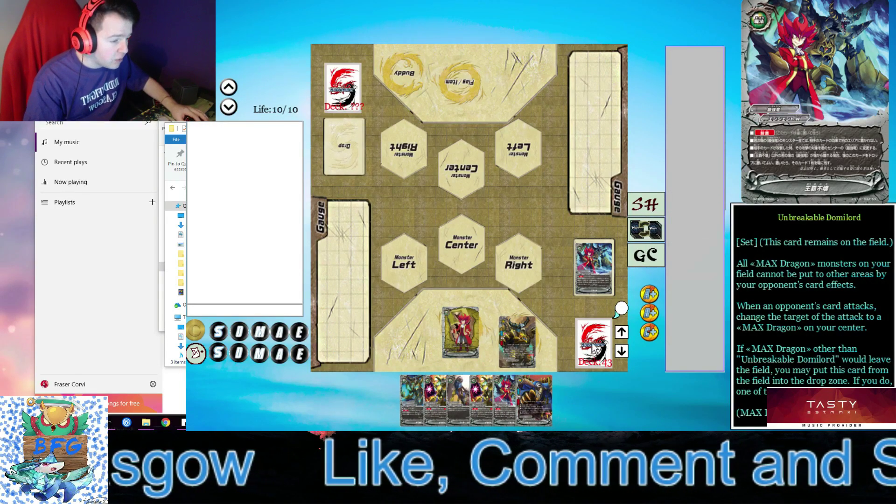
Draw a card and charge four deck cards into the gauge
{"action": "left_click", "coordinate": [586, 364]}
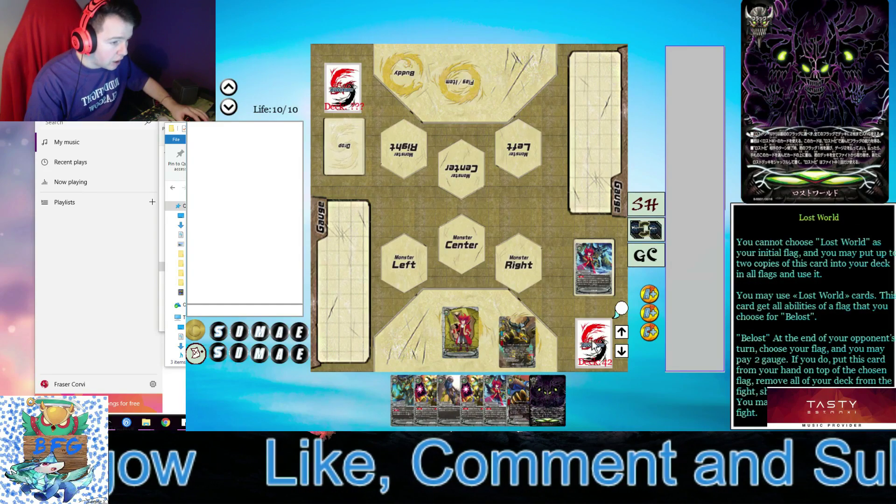
{"action": "left_click_drag", "start_coordinate": [597, 344], "coordinate": [346, 224]}
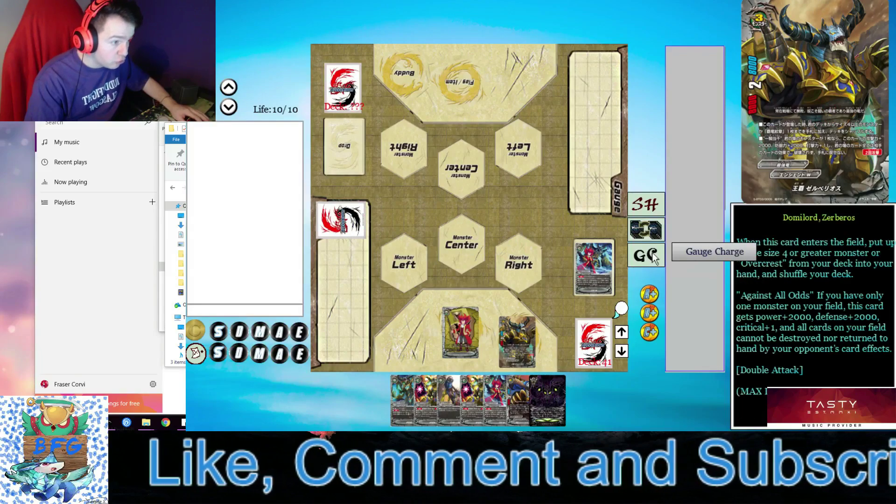
{"action": "left_click", "coordinate": [640, 257]}
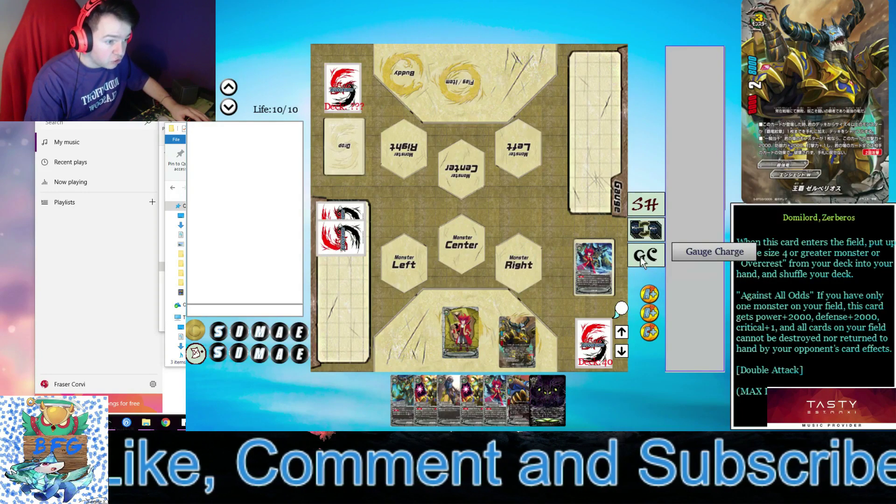
{"action": "left_click", "coordinate": [641, 256]}
{"action": "left_click", "coordinate": [640, 257]}
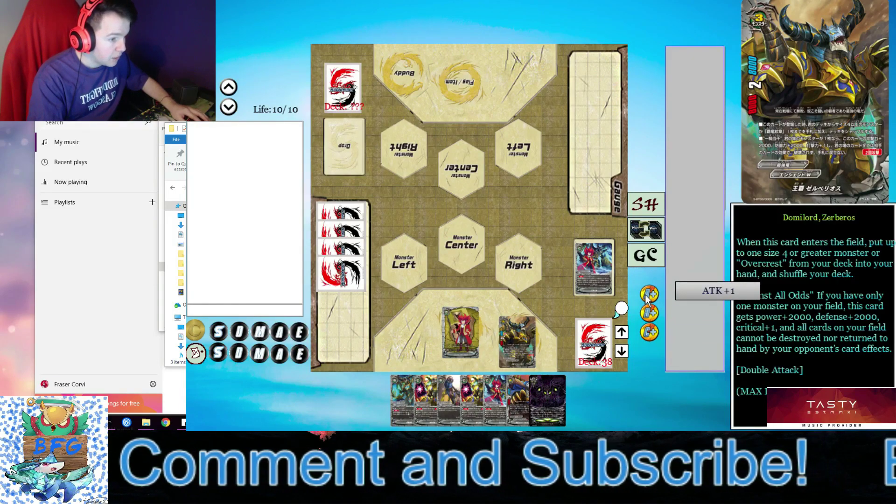
Call Tyralord, Zerberos Aog to Monster Center, raising its defense to 25, then back to 10
{"action": "mouse_move", "coordinate": [535, 398]}
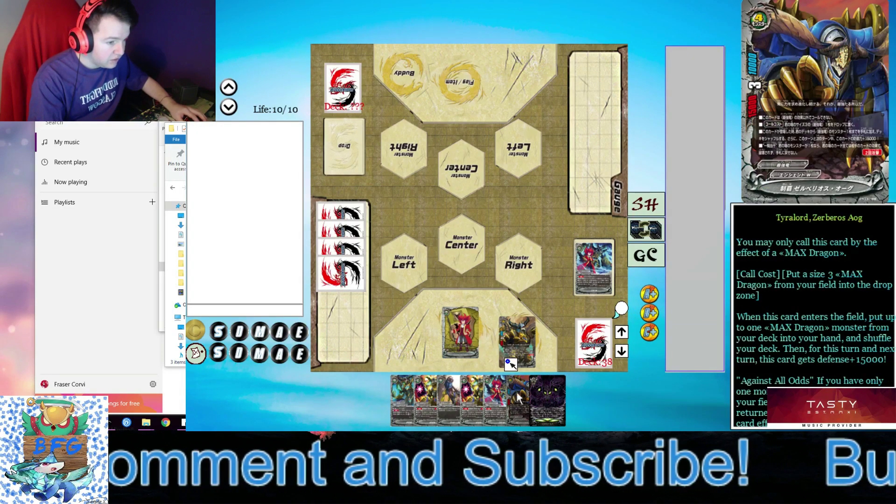
{"action": "left_click_drag", "start_coordinate": [518, 399], "coordinate": [455, 236]}
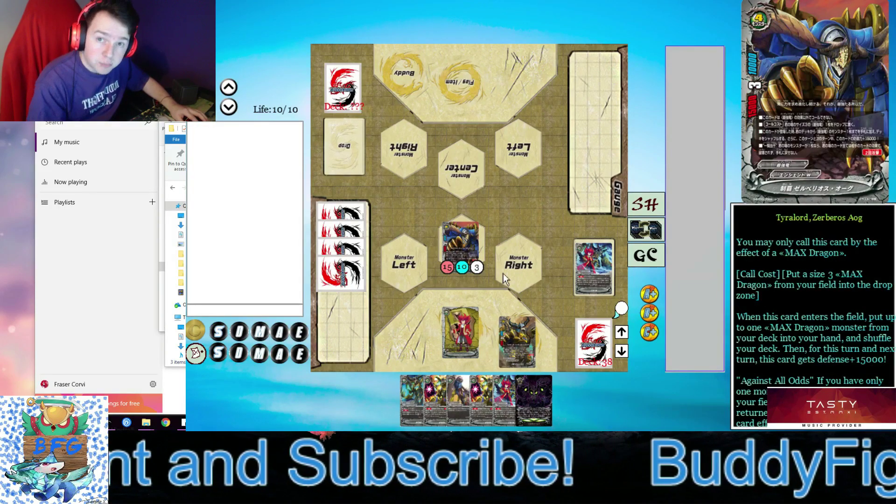
{"action": "scroll", "coordinate": [653, 318], "scroll_direction": "up", "scroll_amount": 8}
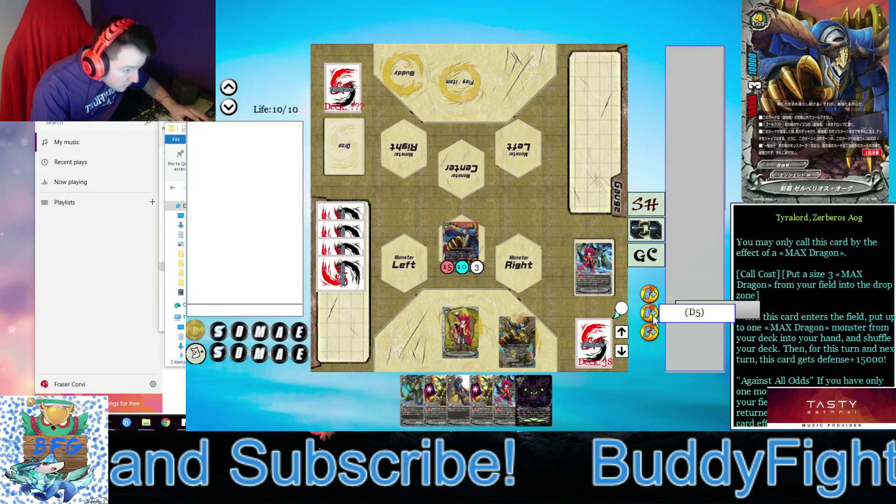
{"action": "left_click_drag", "start_coordinate": [653, 318], "coordinate": [486, 247]}
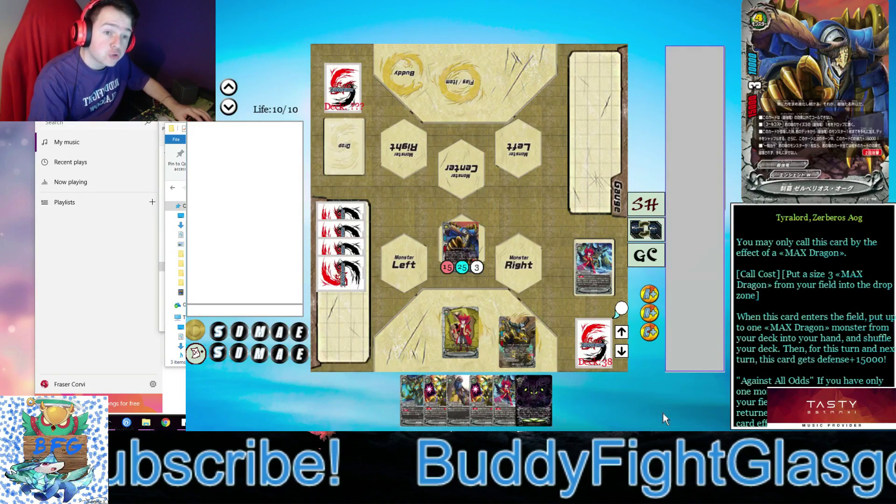
{"action": "left_click", "coordinate": [649, 313]}
{"action": "scroll", "coordinate": [650, 321], "scroll_direction": "down", "scroll_amount": 9}
{"action": "scroll", "coordinate": [650, 321], "scroll_direction": "down", "scroll_amount": 6}
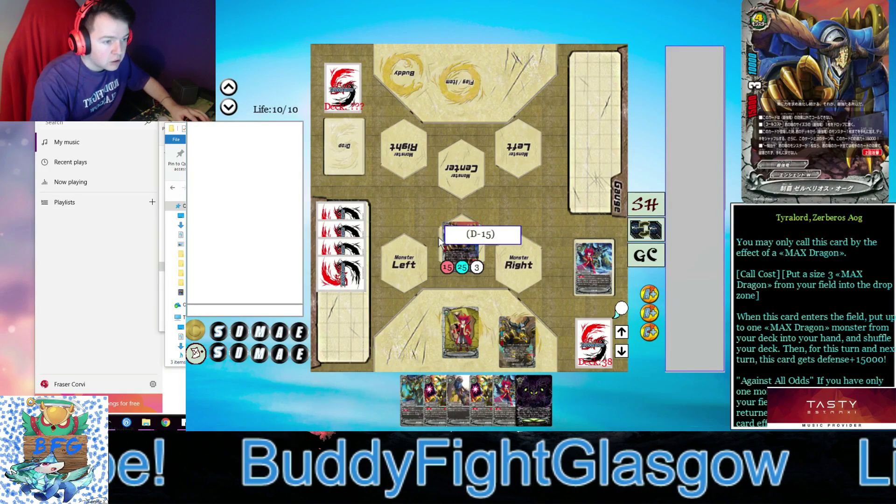
{"action": "left_click", "coordinate": [460, 261]}
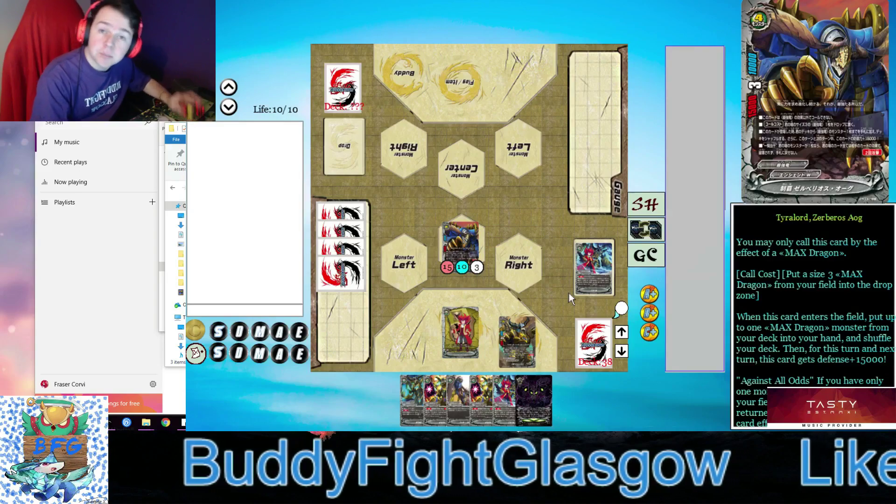
{"action": "mouse_move", "coordinate": [652, 318]}
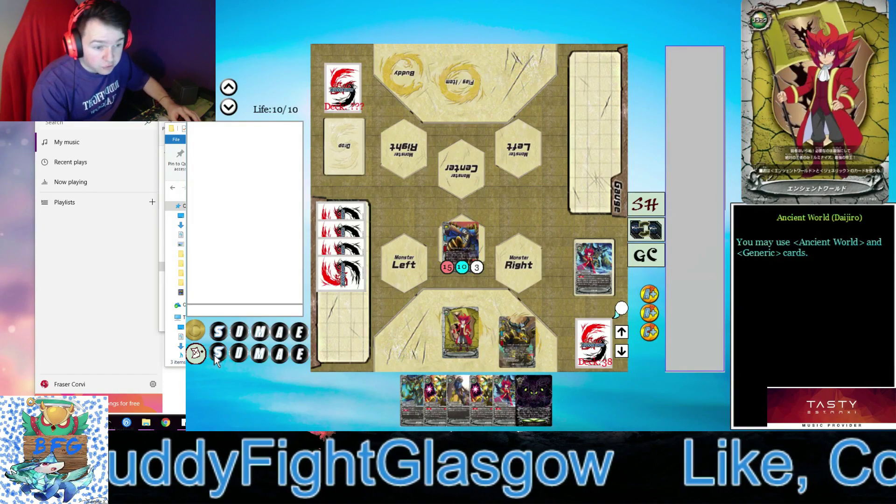
Advance through main to attack phase, resting the centre monster and Domilord, Zerberos to attack
{"action": "left_click", "coordinate": [263, 354]}
{"action": "left_click", "coordinate": [277, 355]}
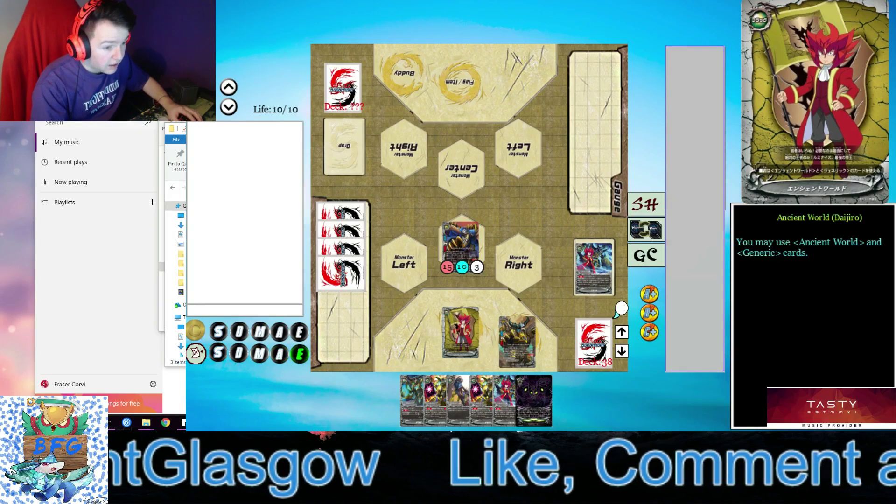
{"action": "left_click", "coordinate": [531, 342]}
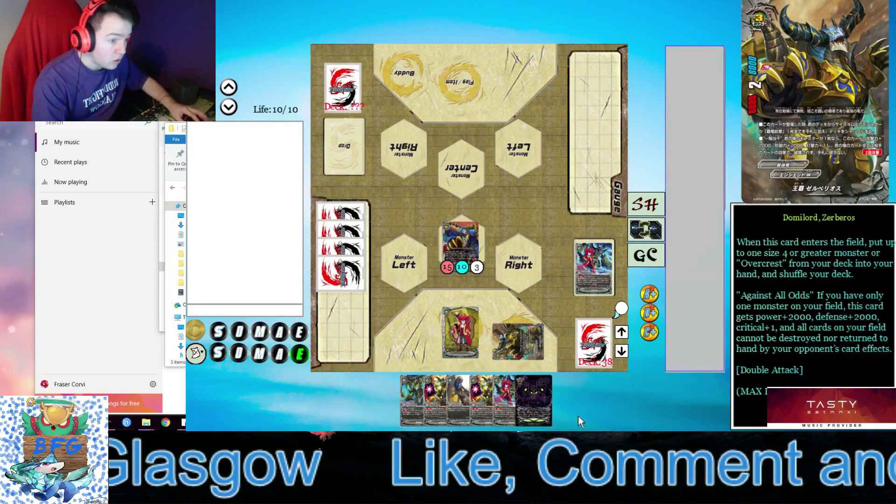
{"action": "mouse_move", "coordinate": [472, 242]}
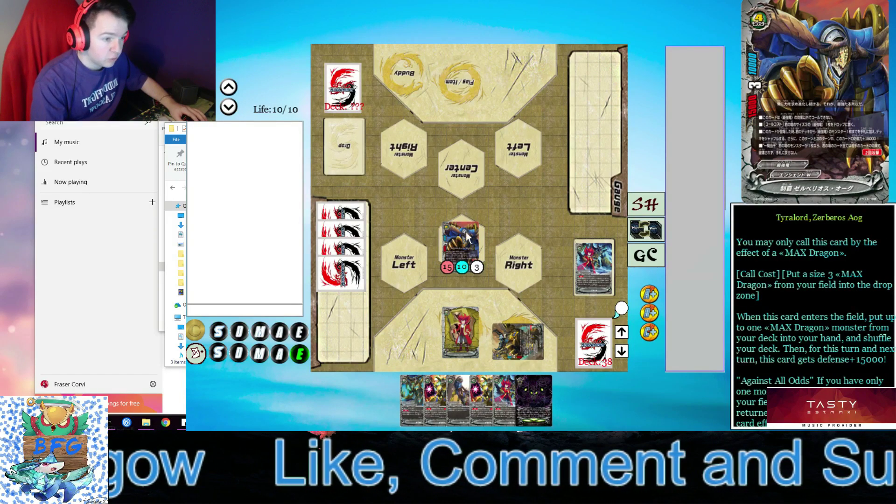
{"action": "left_click", "coordinate": [467, 237]}
{"action": "left_click", "coordinate": [512, 346]}
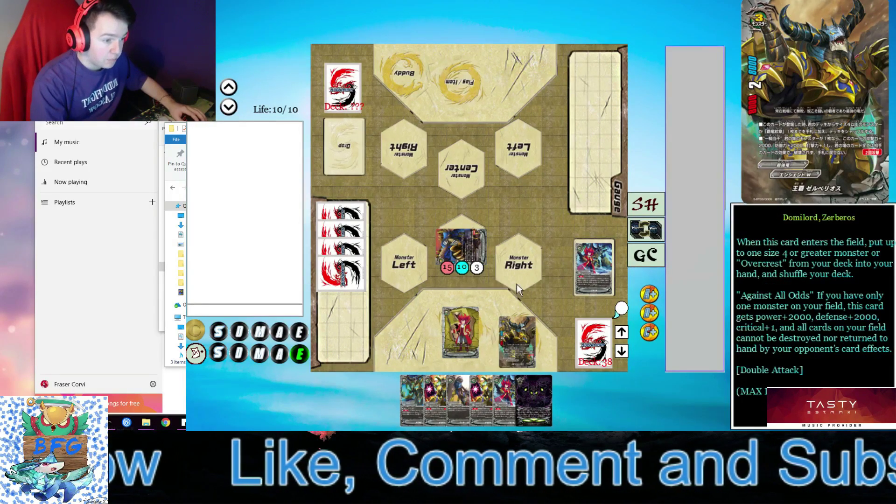
{"action": "left_click", "coordinate": [520, 336]}
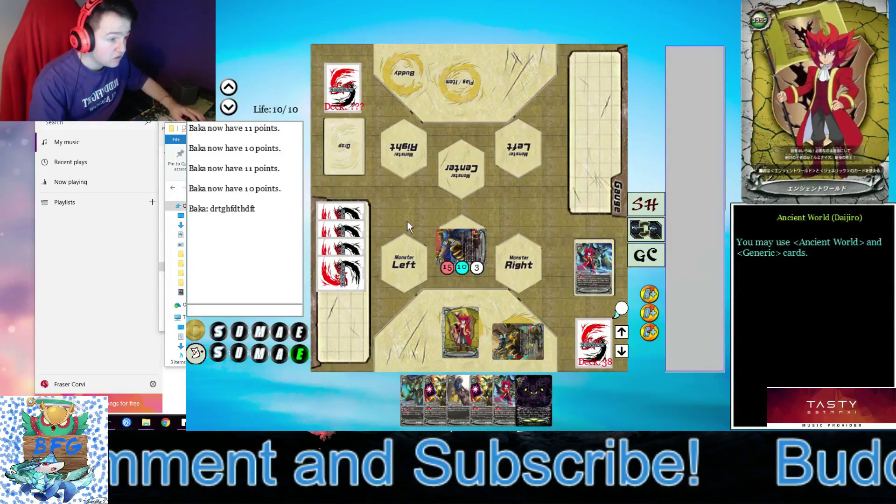
Check the deck, then reveal the top card and add Dragon Emperor Legend to the hand
{"action": "left_click", "coordinate": [619, 305]}
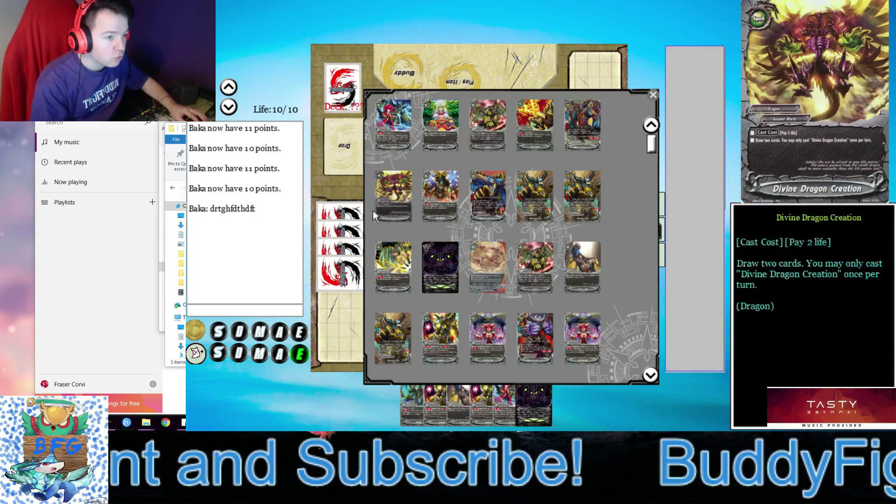
{"action": "key", "text": "Escape"}
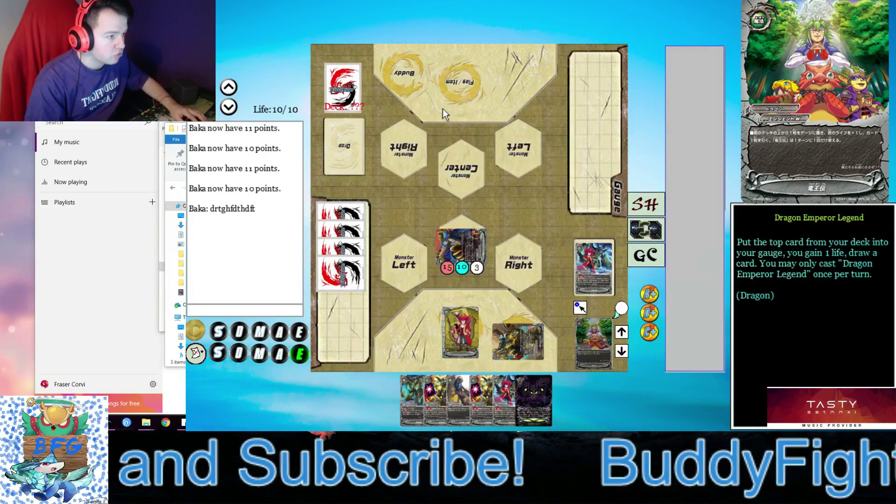
{"action": "left_click_drag", "start_coordinate": [597, 360], "coordinate": [692, 247]}
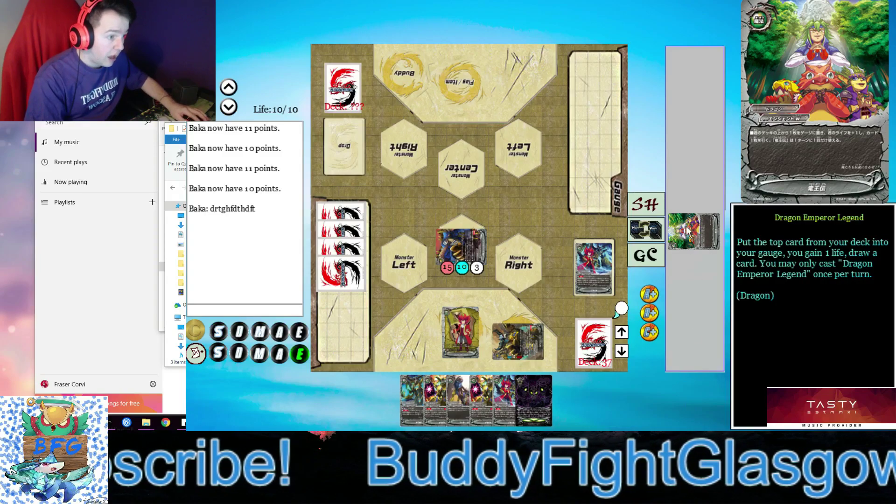
{"action": "left_click", "coordinate": [699, 243]}
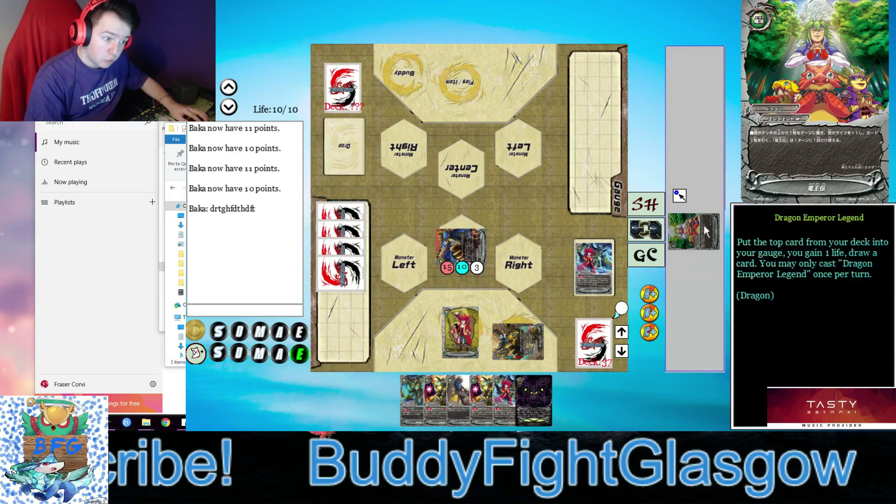
{"action": "left_click", "coordinate": [594, 402]}
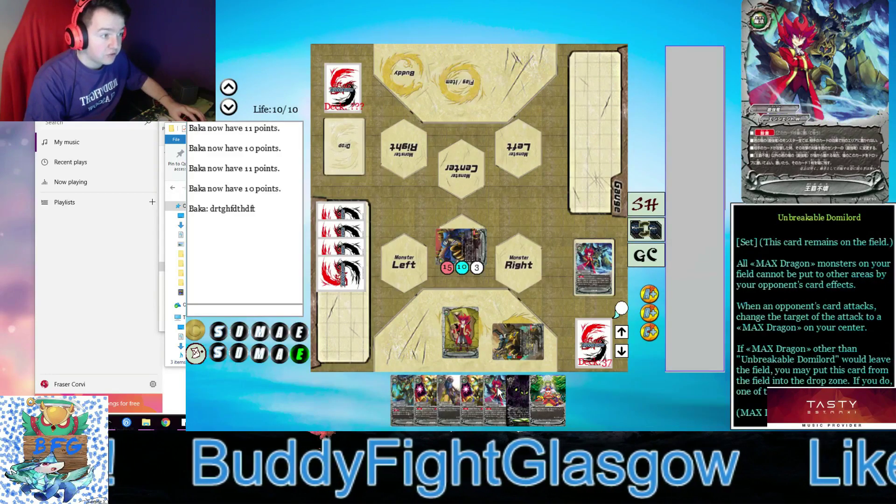
Cast Champion of Heaven from hand and place it in the right card slot
{"action": "left_click", "coordinate": [706, 230]}
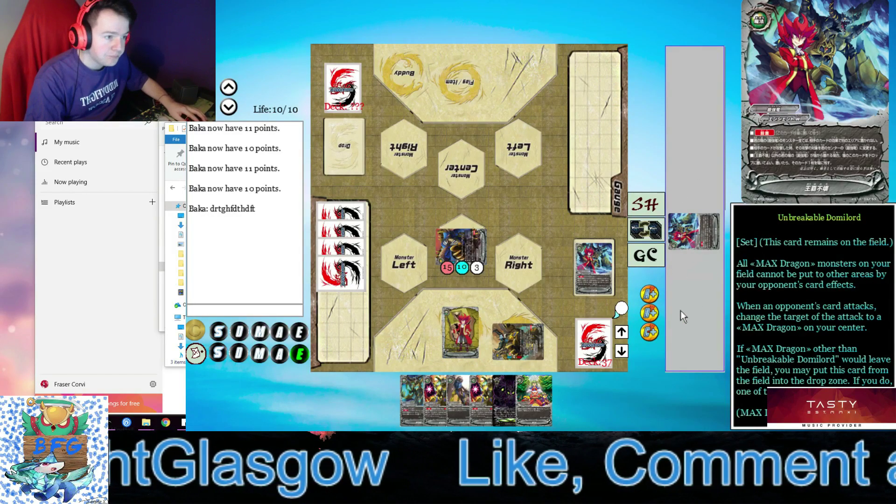
{"action": "left_click_drag", "start_coordinate": [459, 405], "coordinate": [404, 342]}
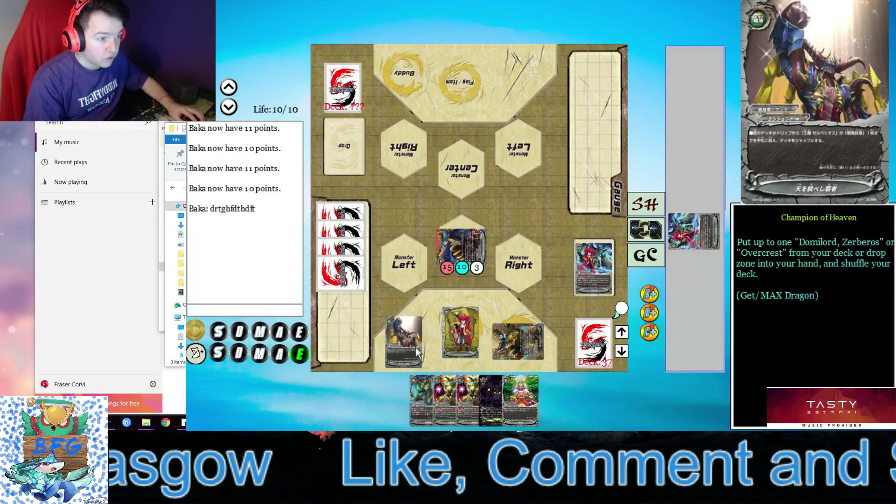
{"action": "left_click_drag", "start_coordinate": [407, 345], "coordinate": [590, 285]}
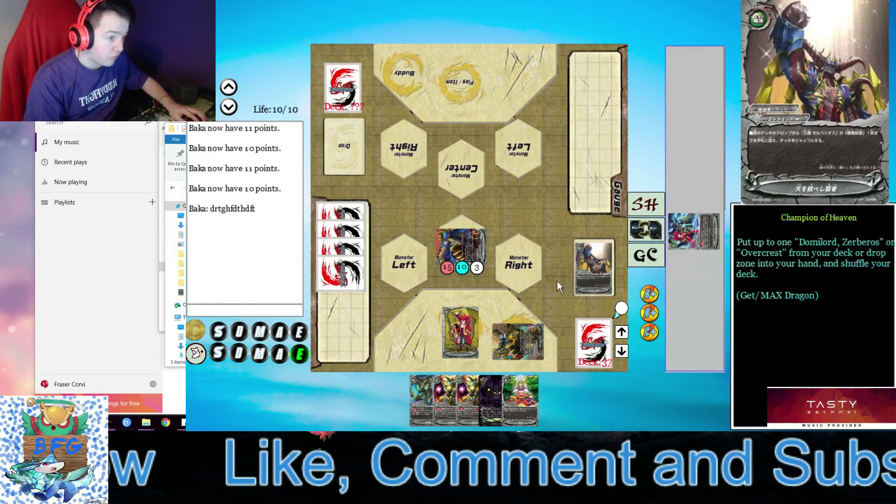